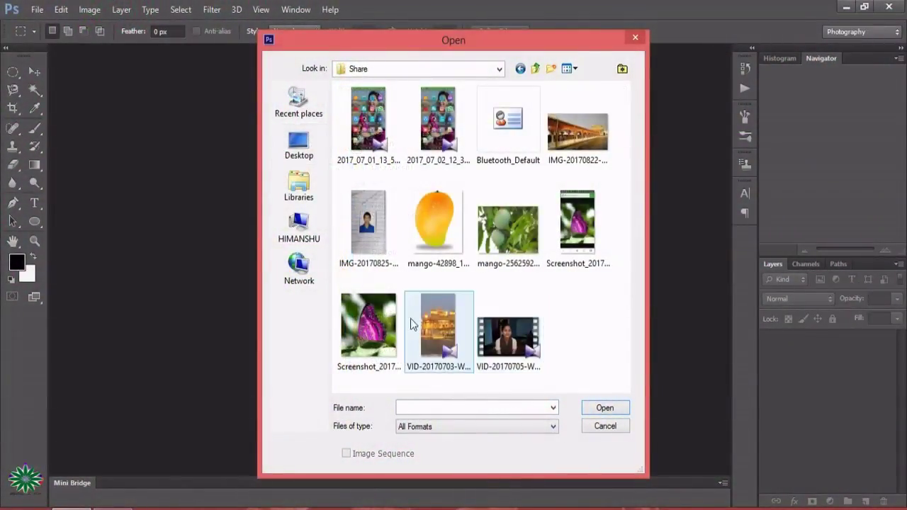
- Open the pink butterfly screenshot PNG from the Desktop
{"action": "left_click", "coordinate": [384, 326]}
{"action": "double_click", "coordinate": [385, 326]}
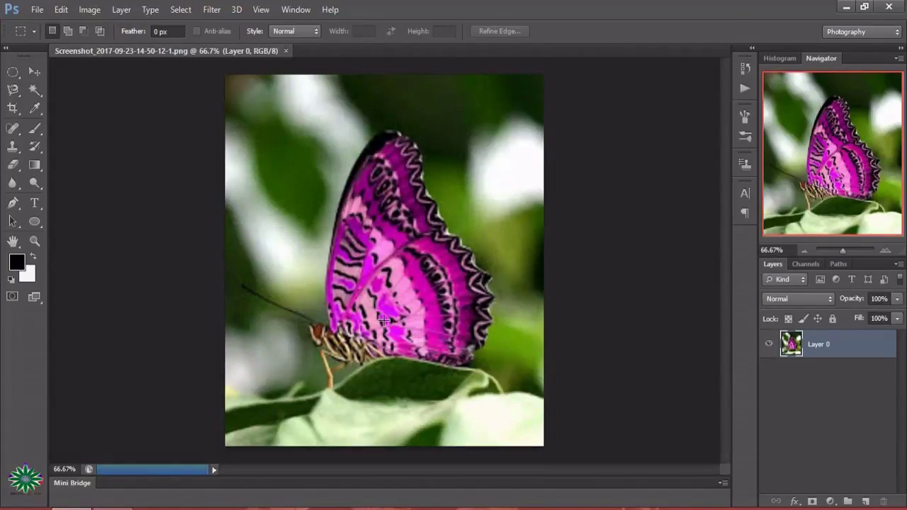
- Open the orange butterfly screenshot as another document
{"action": "left_click", "coordinate": [37, 9]}
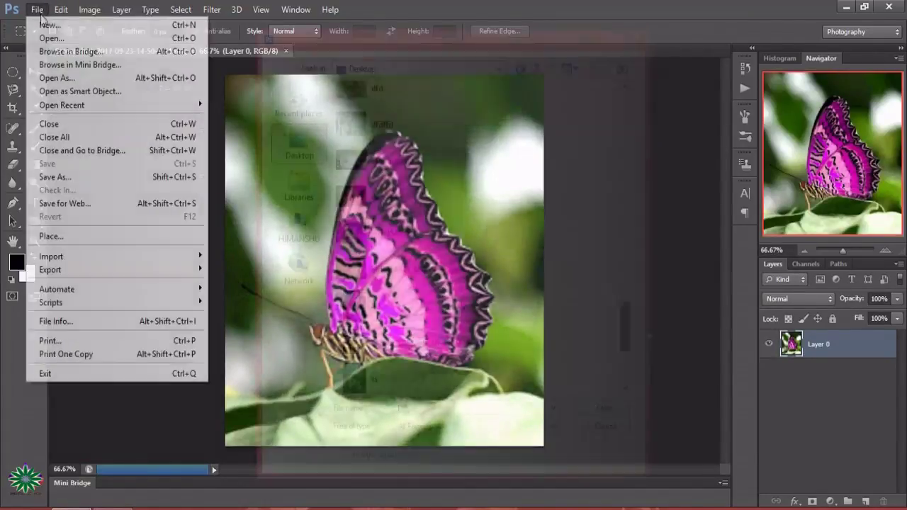
{"action": "left_click", "coordinate": [50, 41]}
{"action": "double_click", "coordinate": [457, 323]}
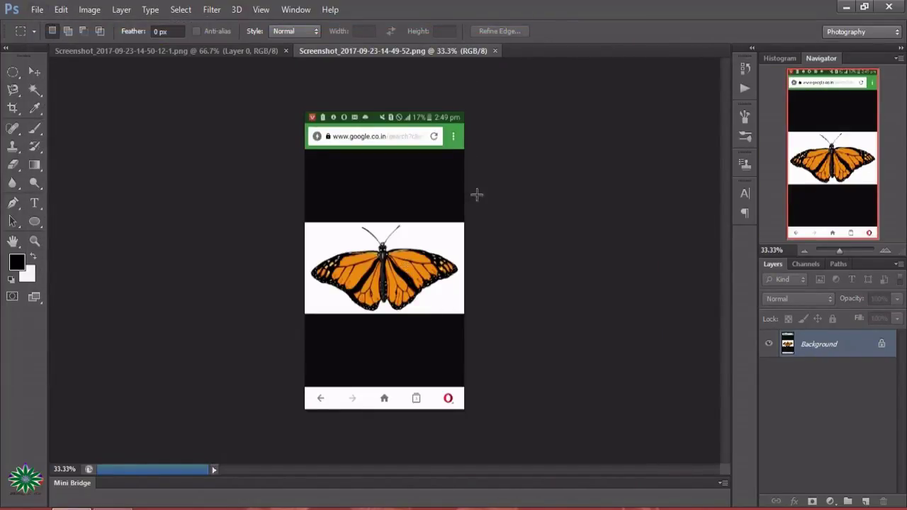
- Return to the pink butterfly document and zoom it to 100%
{"action": "left_click", "coordinate": [165, 52]}
{"action": "key", "text": "z"}
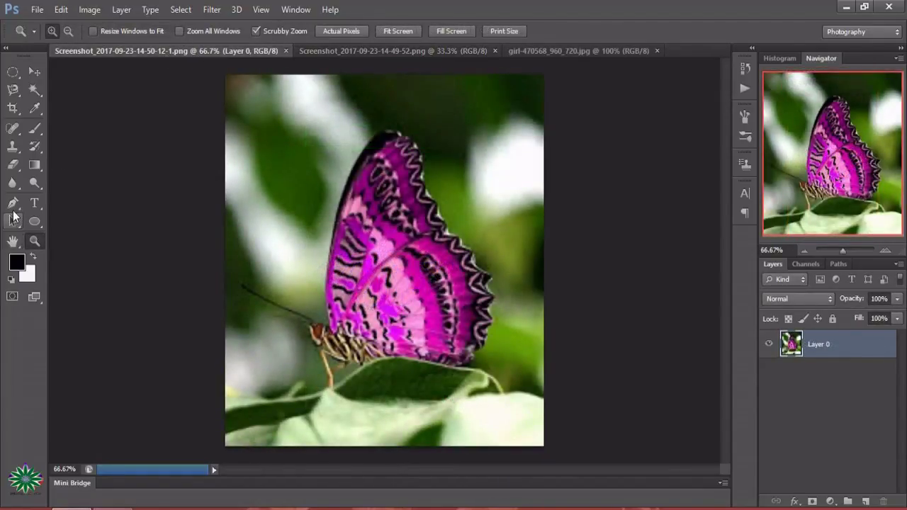
{"action": "left_click", "coordinate": [12, 205]}
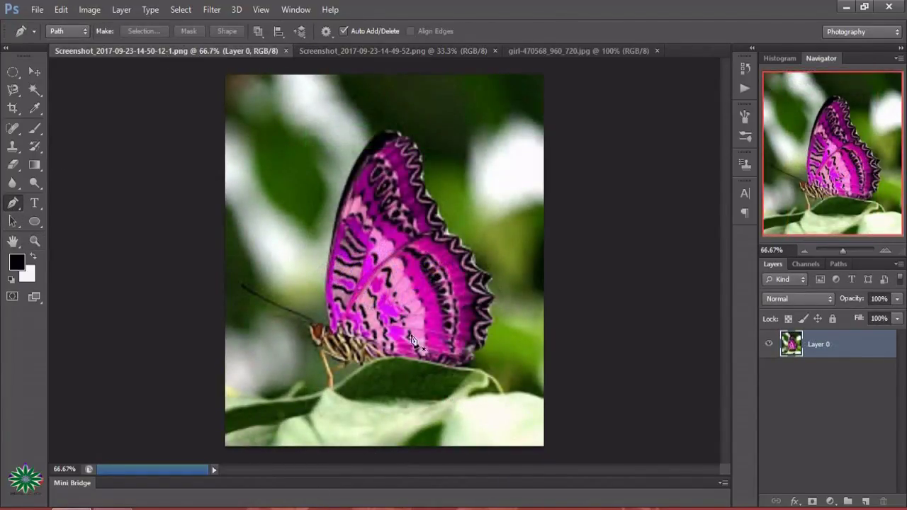
{"action": "left_click", "coordinate": [34, 241]}
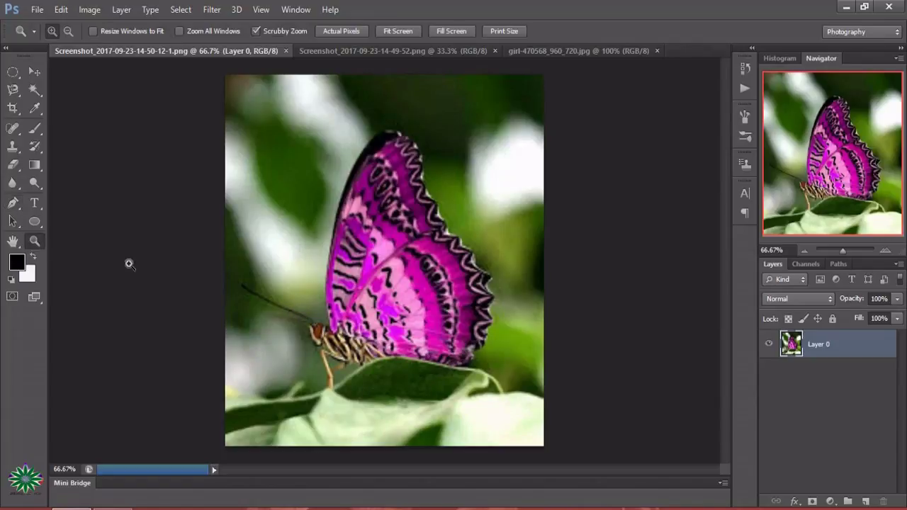
{"action": "left_click", "coordinate": [307, 258]}
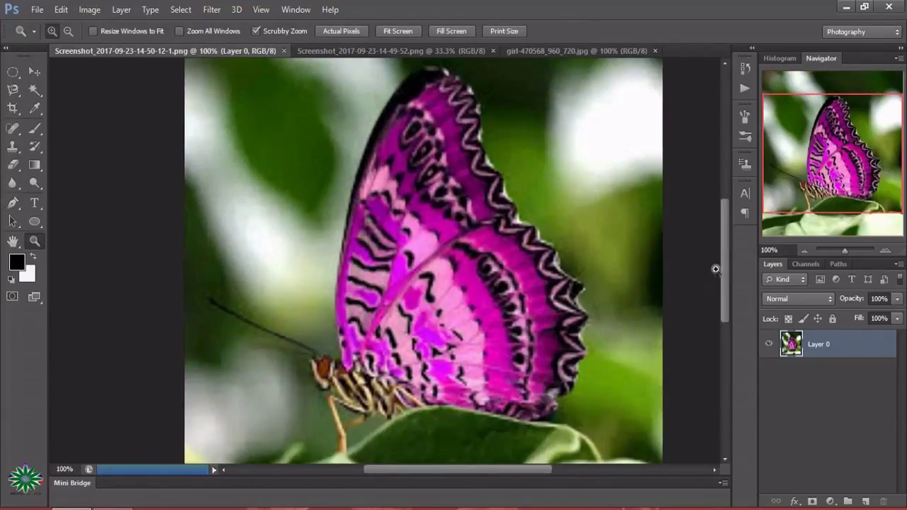
{"action": "scroll", "coordinate": [724, 246], "scroll_direction": "down", "scroll_amount": 3}
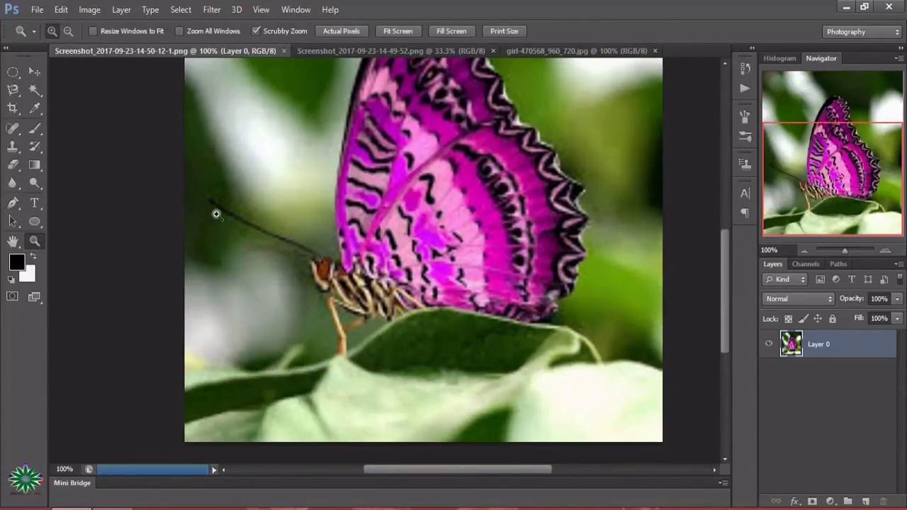
- With the Pen tool, trace from the antenna tip past the head to the leg tip
{"action": "left_click", "coordinate": [13, 204]}
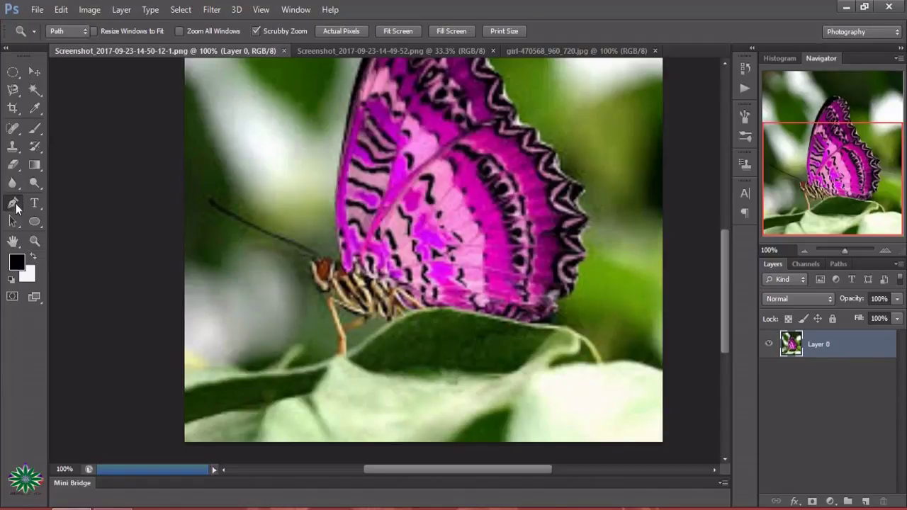
{"action": "left_click", "coordinate": [205, 203]}
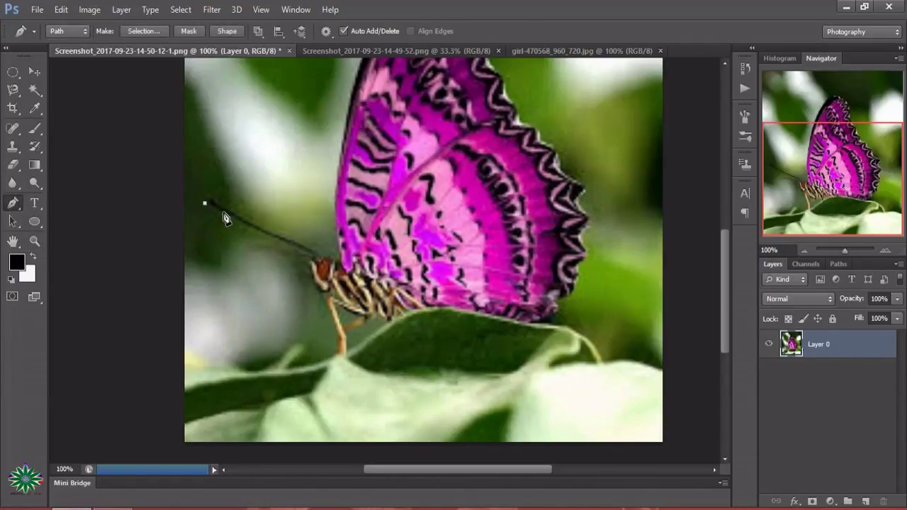
{"action": "left_click", "coordinate": [223, 212]}
{"action": "left_click", "coordinate": [252, 230]}
{"action": "left_click", "coordinate": [289, 247]}
{"action": "left_click", "coordinate": [310, 257]}
{"action": "left_click", "coordinate": [313, 284]}
{"action": "left_click", "coordinate": [325, 294]}
{"action": "left_click", "coordinate": [331, 298]}
{"action": "left_click", "coordinate": [334, 325]}
{"action": "left_click", "coordinate": [340, 354]}
- Continue the path along the abdomen and leaf to the wing's lower corner
{"action": "left_click", "coordinate": [350, 328]}
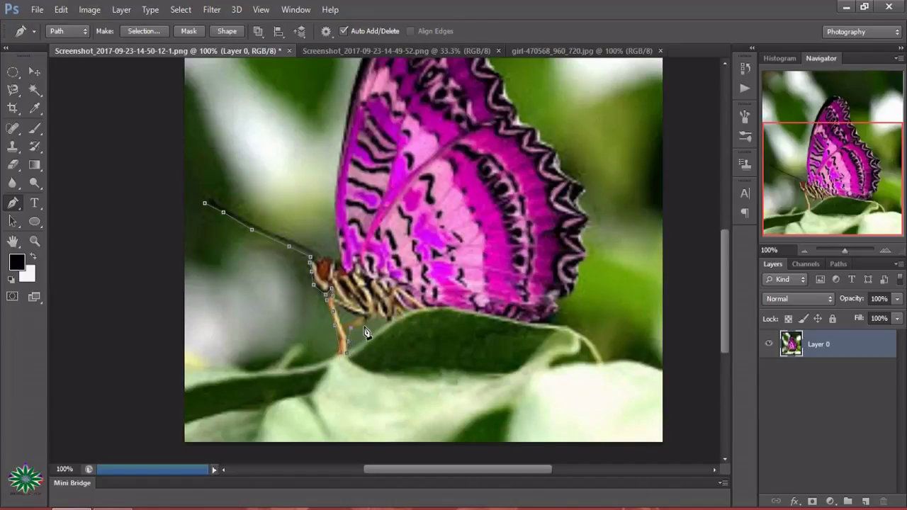
{"action": "left_click", "coordinate": [379, 319]}
{"action": "left_click", "coordinate": [401, 313]}
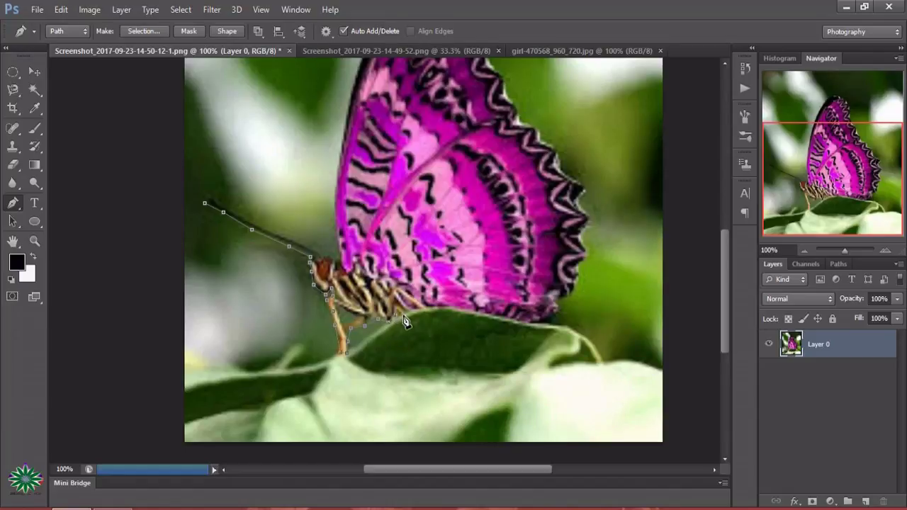
{"action": "left_click", "coordinate": [443, 307]}
{"action": "left_click", "coordinate": [476, 312]}
{"action": "left_click", "coordinate": [545, 321]}
- Extend the path up the scalloped right wing edge toward the top
{"action": "left_click", "coordinate": [560, 306]}
{"action": "left_click", "coordinate": [586, 234]}
{"action": "left_click", "coordinate": [590, 218]}
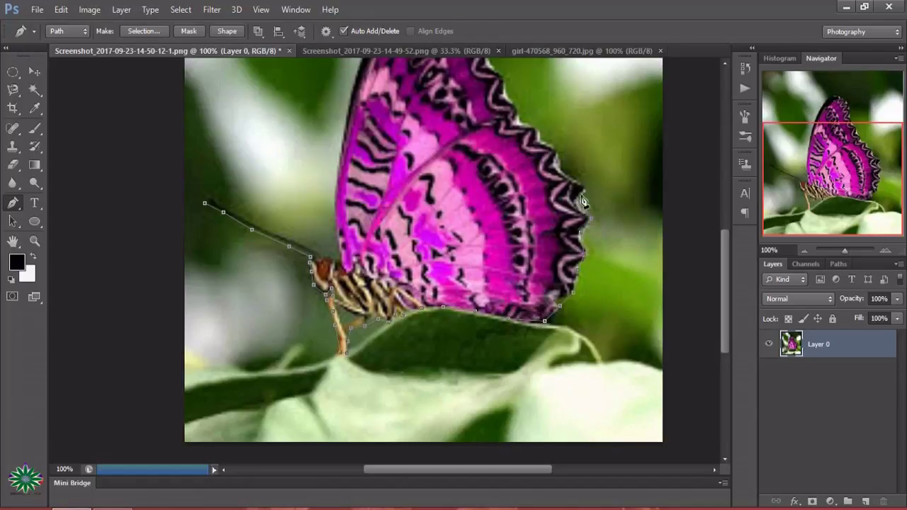
{"action": "left_click", "coordinate": [583, 188]}
{"action": "left_click", "coordinate": [556, 149]}
{"action": "left_click", "coordinate": [516, 114]}
{"action": "left_click", "coordinate": [515, 108]}
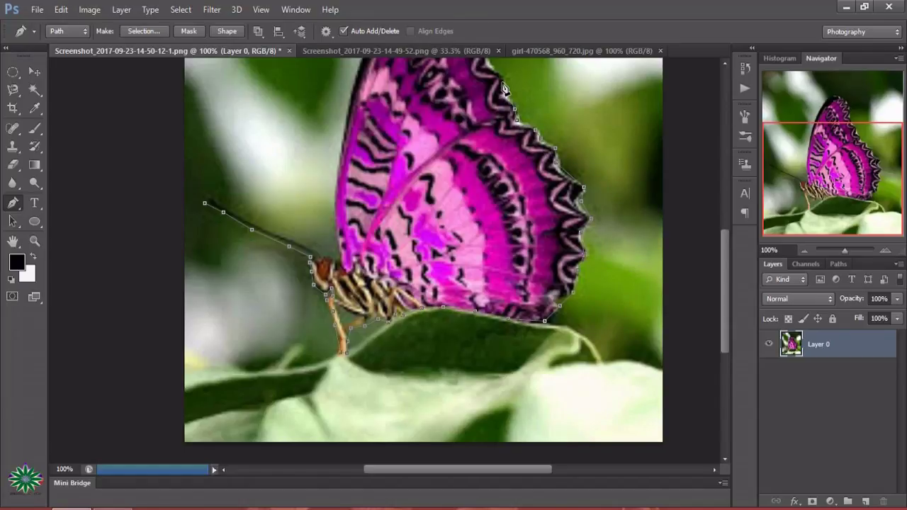
{"action": "left_click", "coordinate": [505, 77]}
- Continue the path up the wing to its tip and across the top
{"action": "left_click_drag", "start_coordinate": [729, 278], "coordinate": [731, 242]}
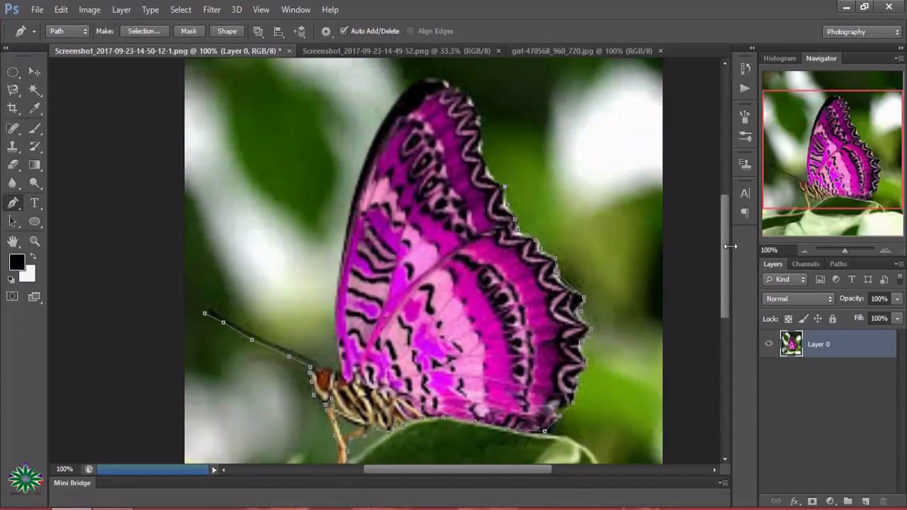
{"action": "left_click", "coordinate": [483, 161]}
{"action": "left_click", "coordinate": [481, 145]}
{"action": "left_click", "coordinate": [482, 122]}
{"action": "left_click", "coordinate": [475, 104]}
{"action": "left_click", "coordinate": [454, 85]}
{"action": "left_click", "coordinate": [433, 78]}
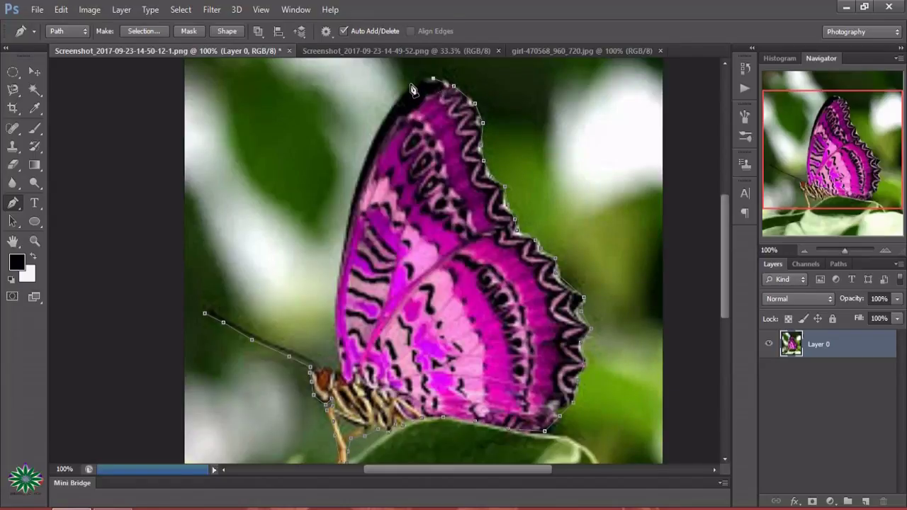
- Trace down the wing's left edge and close the path at the antenna start
{"action": "left_click", "coordinate": [398, 103]}
{"action": "left_click", "coordinate": [380, 125]}
{"action": "left_click", "coordinate": [362, 174]}
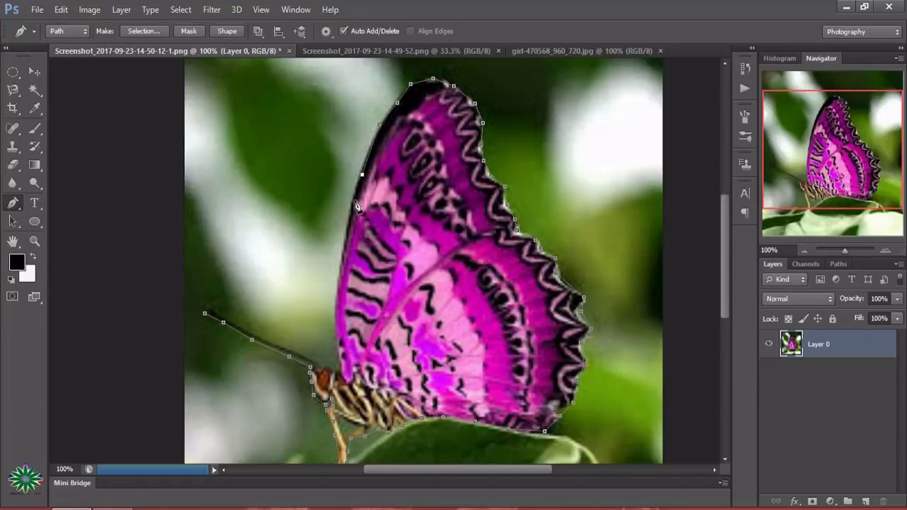
{"action": "left_click", "coordinate": [346, 227]}
{"action": "left_click", "coordinate": [339, 265]}
{"action": "left_click", "coordinate": [336, 309]}
{"action": "left_click", "coordinate": [334, 333]}
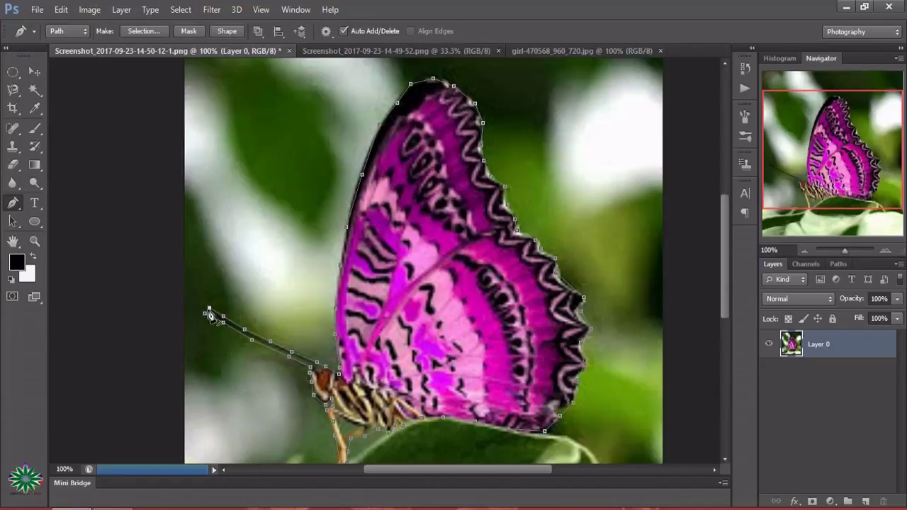
{"action": "left_click", "coordinate": [205, 313]}
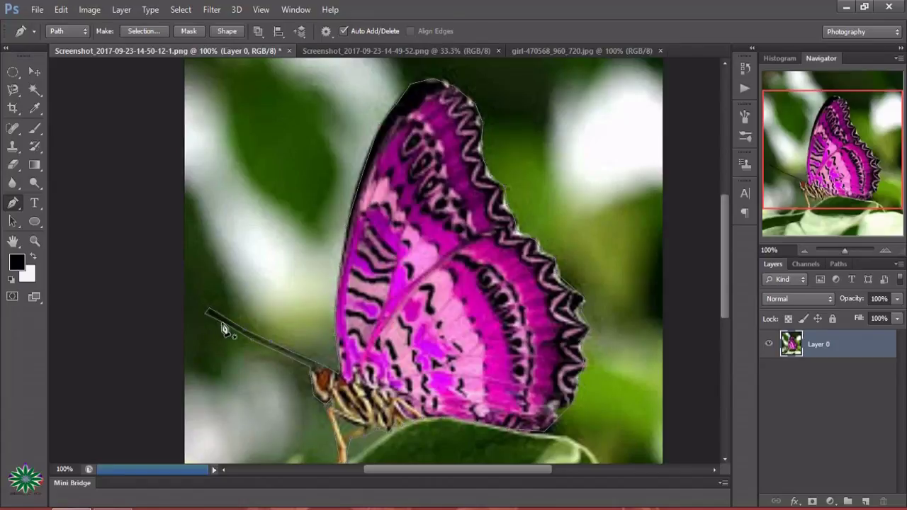
{"action": "left_click", "coordinate": [348, 433]}
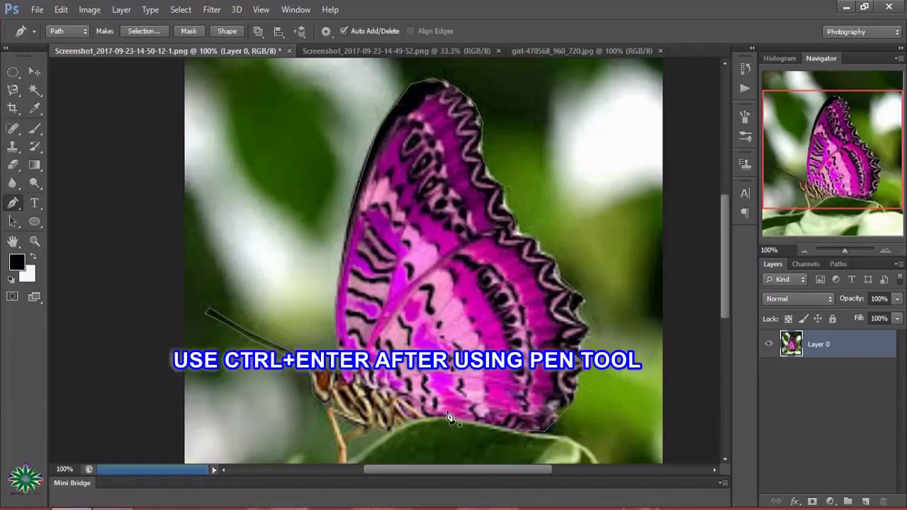
- Load the pink butterfly path as a selection, then view the orange butterfly at 200%
{"action": "key", "text": "ctrl+Return"}
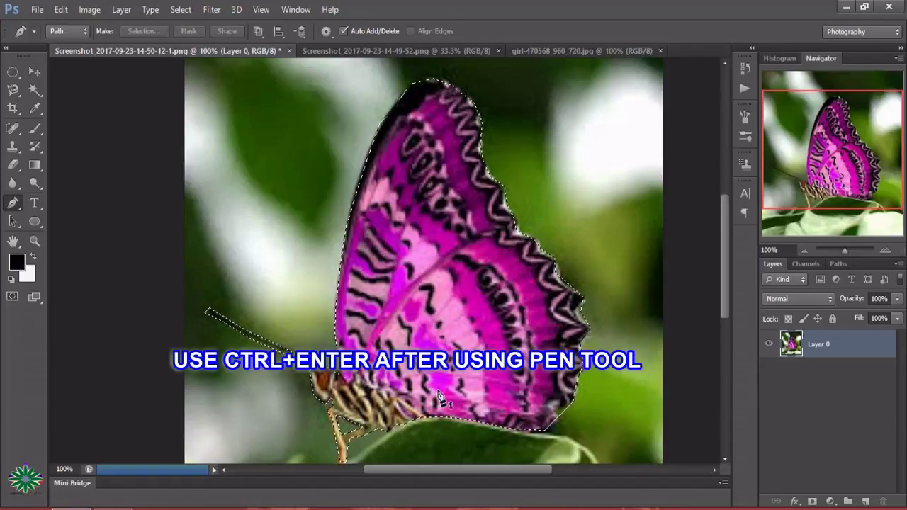
{"action": "left_click", "coordinate": [392, 51]}
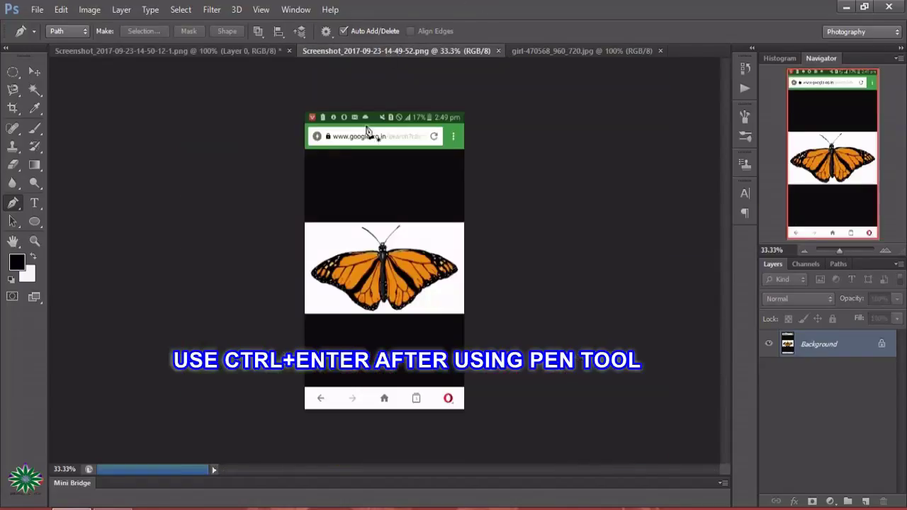
{"action": "left_click", "coordinate": [35, 241]}
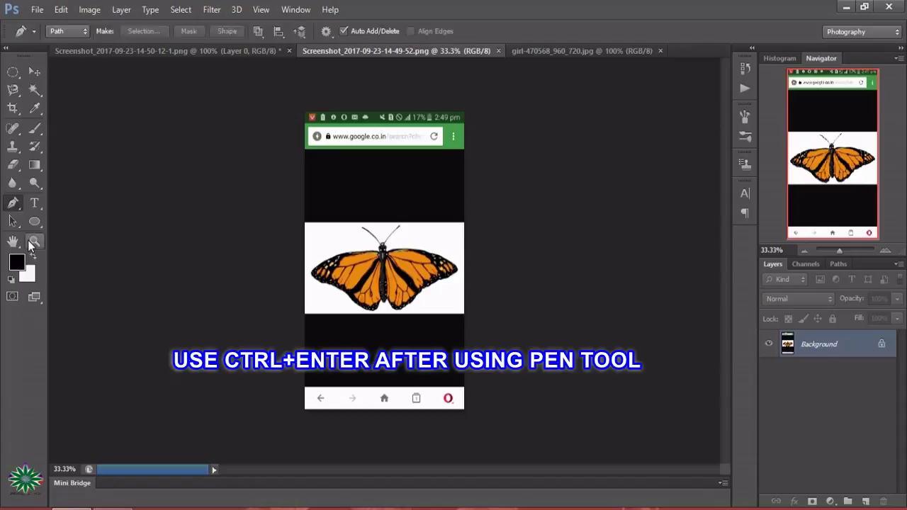
{"action": "left_click", "coordinate": [412, 253]}
{"action": "left_click", "coordinate": [411, 253]}
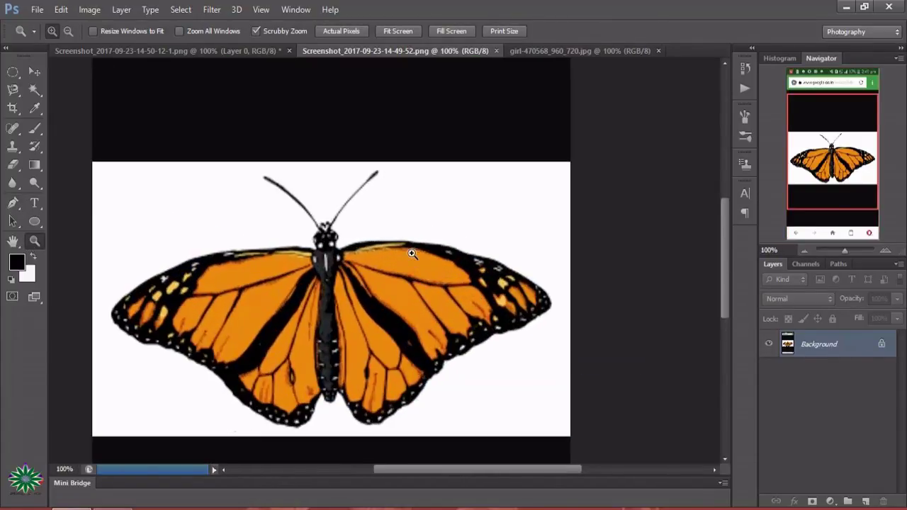
{"action": "left_click", "coordinate": [412, 255]}
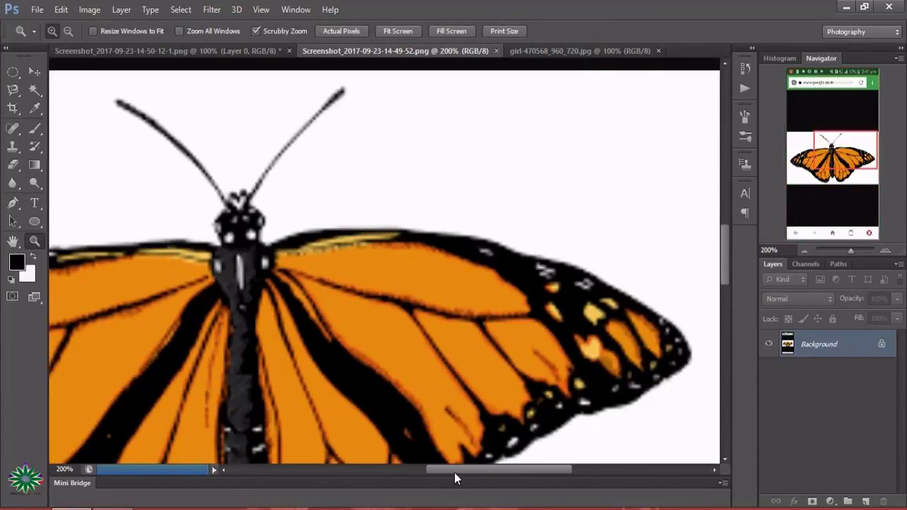
{"action": "left_click_drag", "start_coordinate": [455, 479], "coordinate": [409, 469]}
{"action": "scroll", "coordinate": [521, 347], "scroll_direction": "down", "scroll_amount": 2}
{"action": "scroll", "coordinate": [519, 351], "scroll_direction": "down", "scroll_amount": 2}
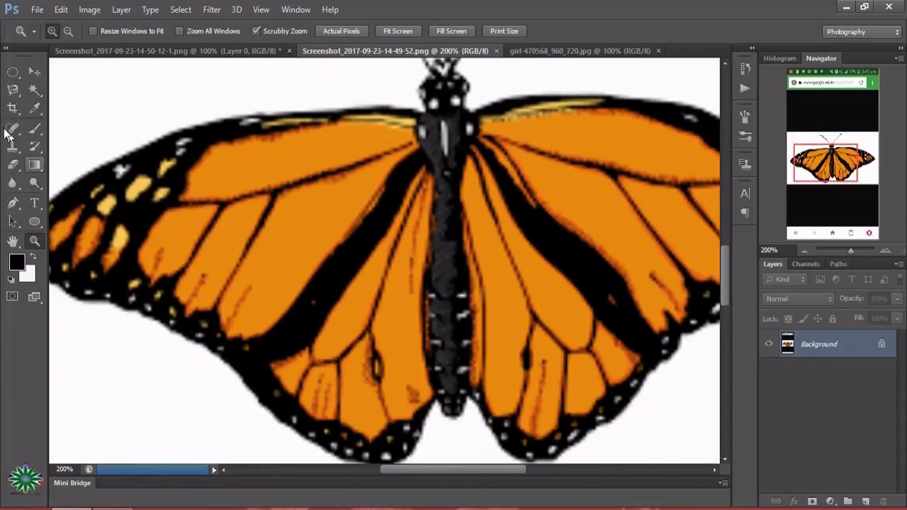
- With the Pen tool, outline the orange butterfly's lower left wing edge to the body
{"action": "left_click", "coordinate": [13, 203]}
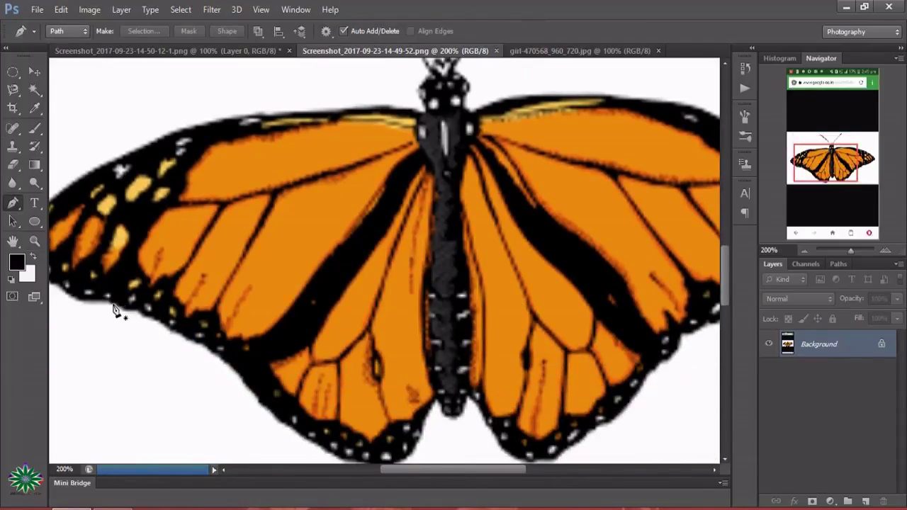
{"action": "left_click", "coordinate": [112, 304]}
{"action": "left_click", "coordinate": [169, 328]}
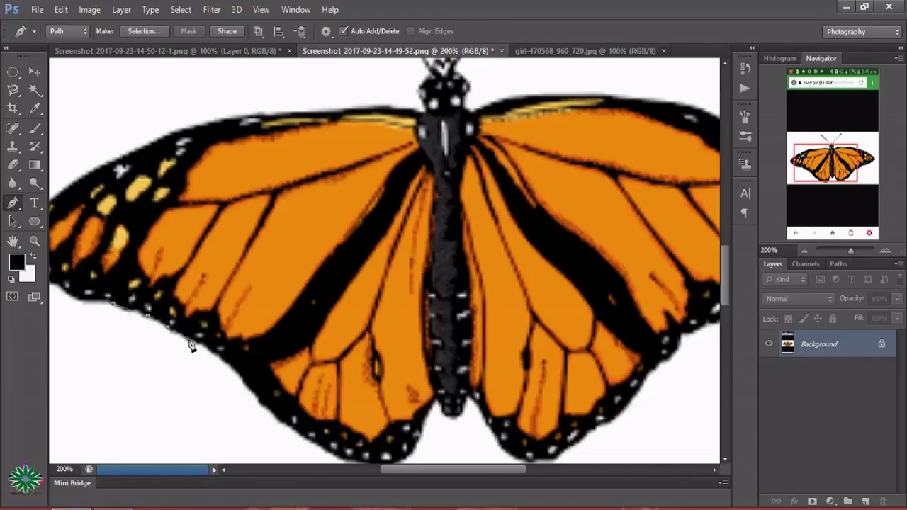
{"action": "left_click", "coordinate": [195, 342]}
{"action": "left_click", "coordinate": [244, 382]}
{"action": "left_click", "coordinate": [272, 414]}
{"action": "left_click", "coordinate": [306, 437]}
{"action": "left_click", "coordinate": [391, 461]}
{"action": "left_click", "coordinate": [438, 401]}
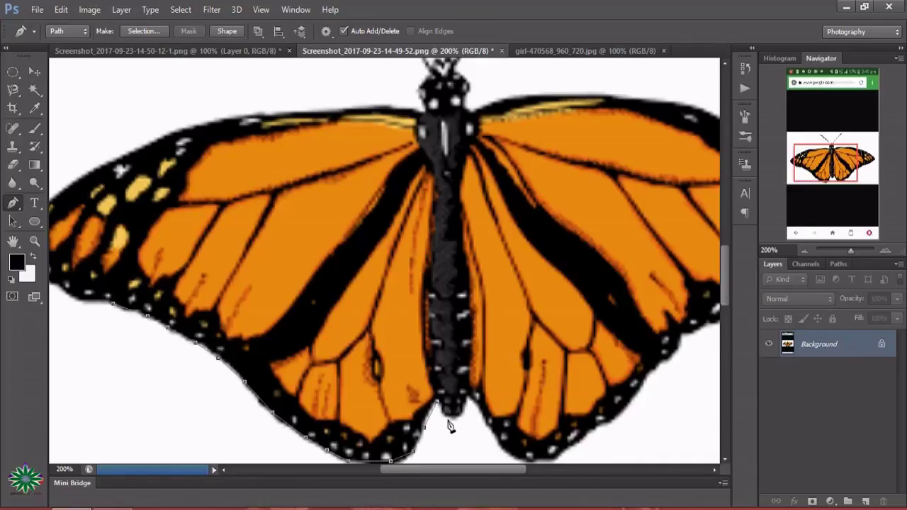
{"action": "left_click", "coordinate": [454, 416]}
- Continue the path along the lower right wing and up its outer edge
{"action": "left_click", "coordinate": [554, 456]}
{"action": "left_click", "coordinate": [603, 430]}
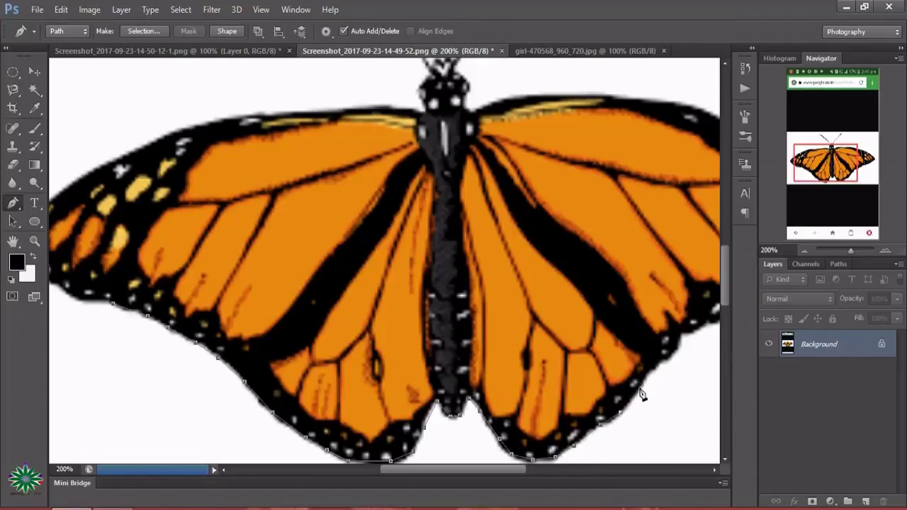
{"action": "left_click", "coordinate": [651, 370]}
{"action": "left_click_drag", "start_coordinate": [468, 470], "coordinate": [508, 472]}
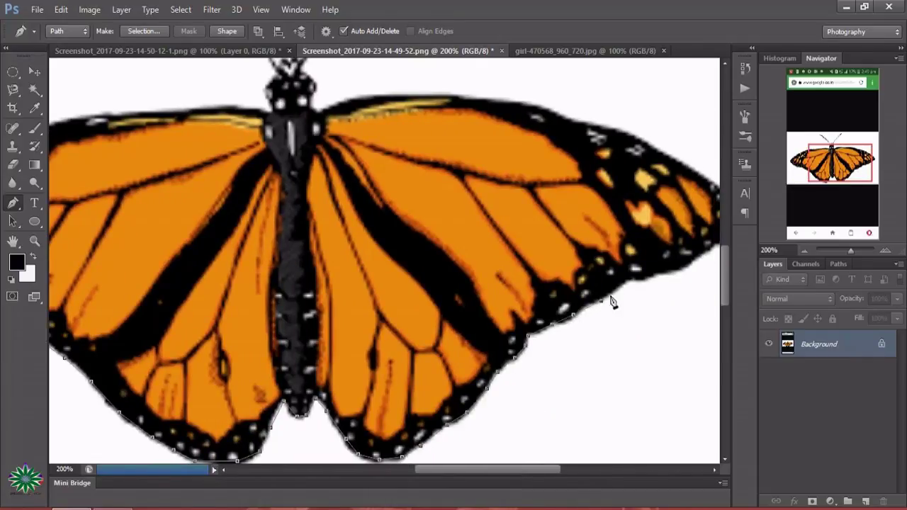
{"action": "left_click", "coordinate": [652, 279]}
{"action": "left_click", "coordinate": [687, 268]}
{"action": "left_click", "coordinate": [710, 250]}
{"action": "left_click_drag", "start_coordinate": [531, 470], "coordinate": [547, 474]}
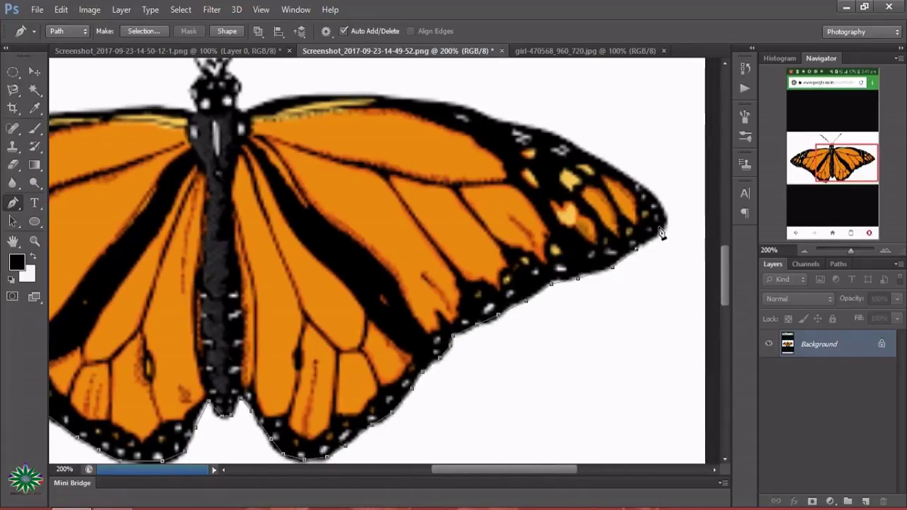
- Trace around the right wing tip and leftward along the top edge to the body
{"action": "left_click", "coordinate": [665, 218]}
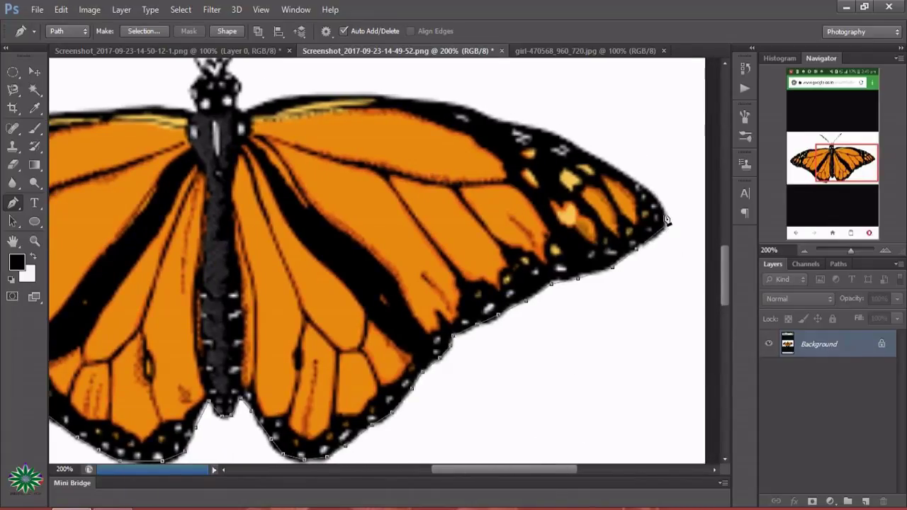
{"action": "left_click", "coordinate": [616, 167]}
{"action": "left_click", "coordinate": [555, 137]}
{"action": "left_click", "coordinate": [524, 129]}
{"action": "left_click", "coordinate": [453, 105]}
{"action": "left_click", "coordinate": [417, 98]}
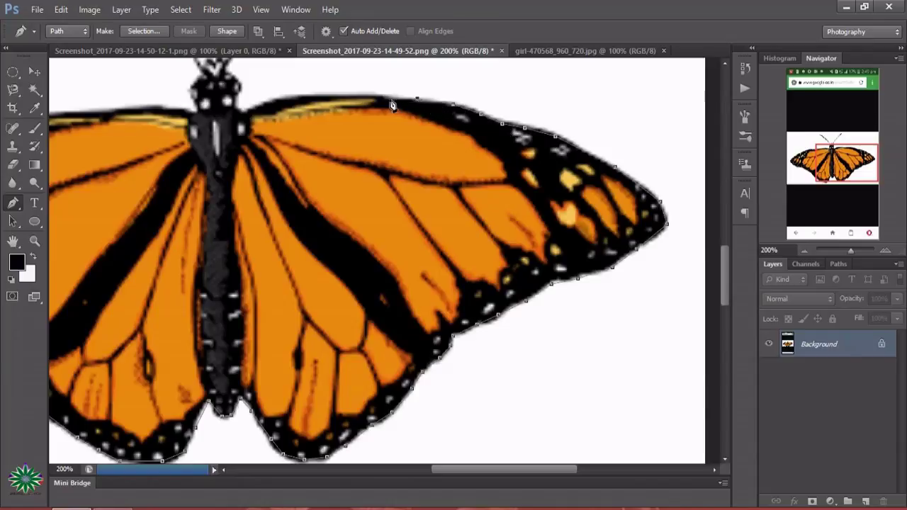
{"action": "left_click", "coordinate": [376, 96]}
{"action": "left_click", "coordinate": [335, 96]}
{"action": "left_click", "coordinate": [293, 97]}
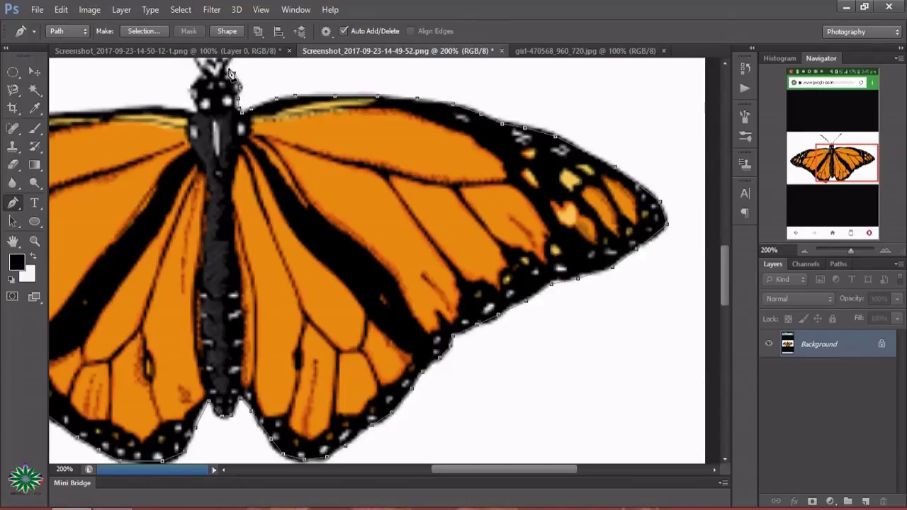
- Trace the path around the right antenna and up to the left antenna tip
{"action": "scroll", "coordinate": [723, 279], "scroll_direction": "up", "scroll_amount": 1}
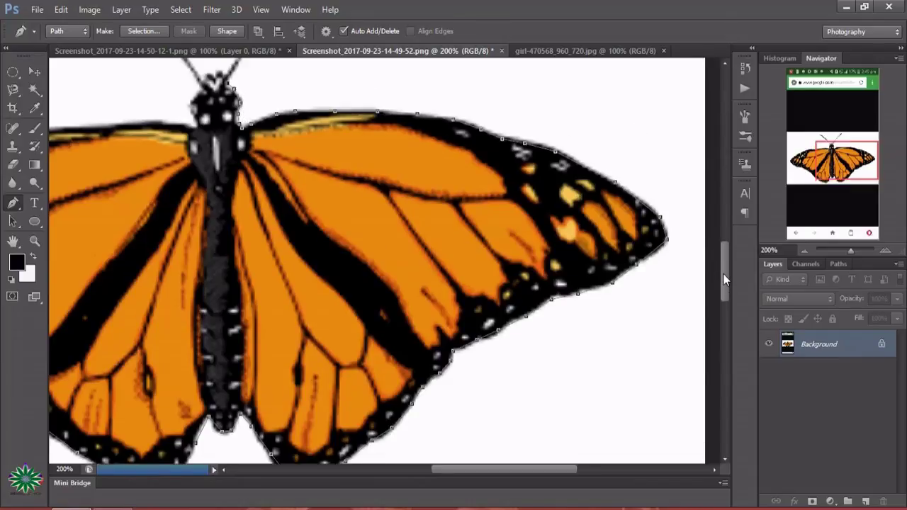
{"action": "left_click_drag", "start_coordinate": [724, 278], "coordinate": [722, 262]}
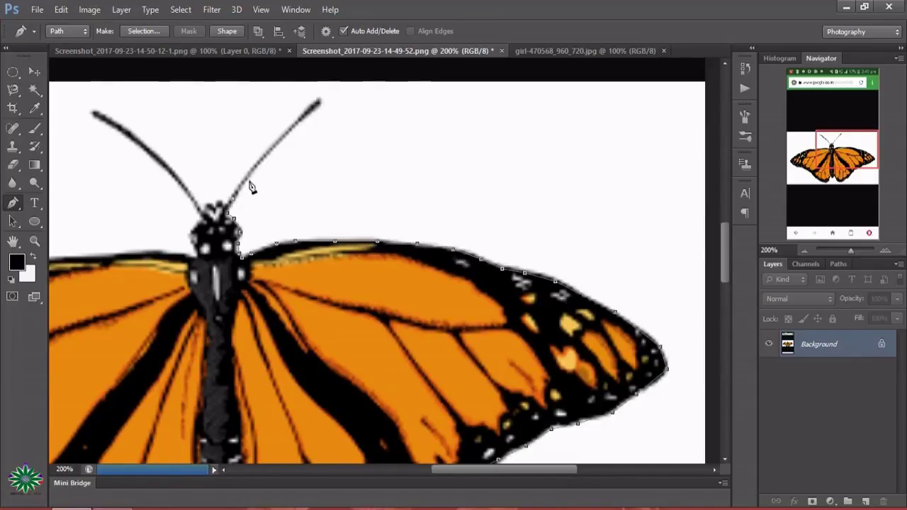
{"action": "left_click", "coordinate": [275, 149]}
{"action": "left_click", "coordinate": [318, 103]}
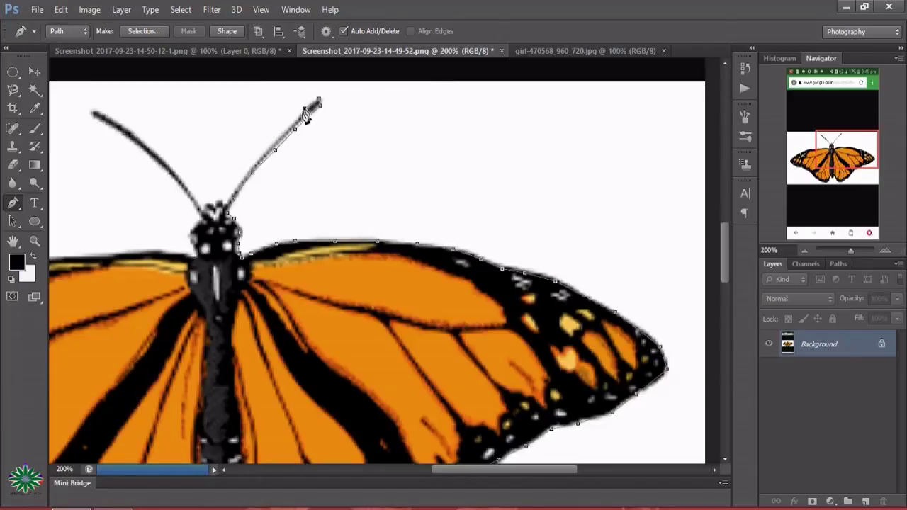
{"action": "left_click", "coordinate": [304, 108]}
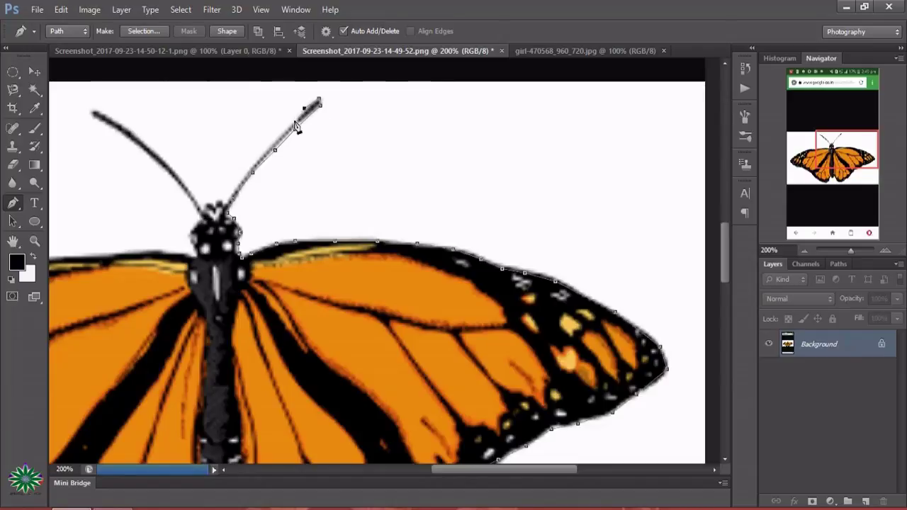
{"action": "left_click", "coordinate": [268, 148], "text": "ctrl"}
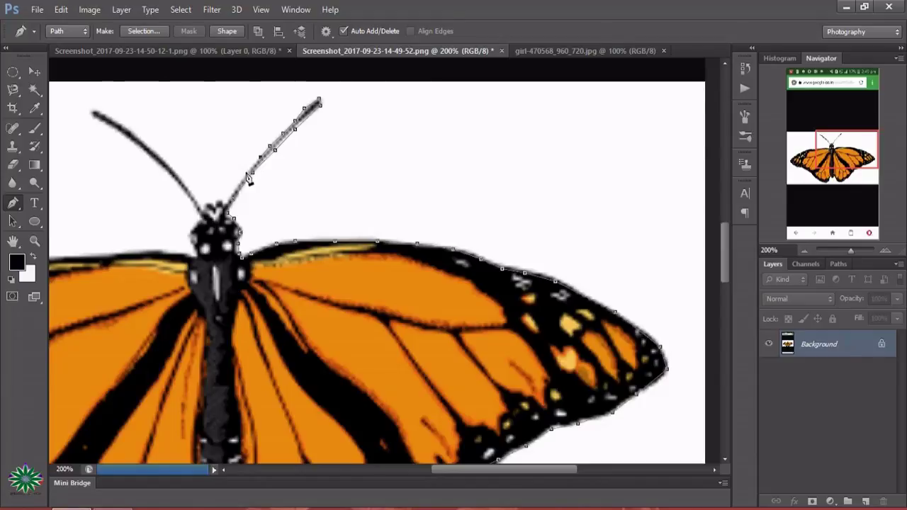
{"action": "left_click", "coordinate": [245, 174]}
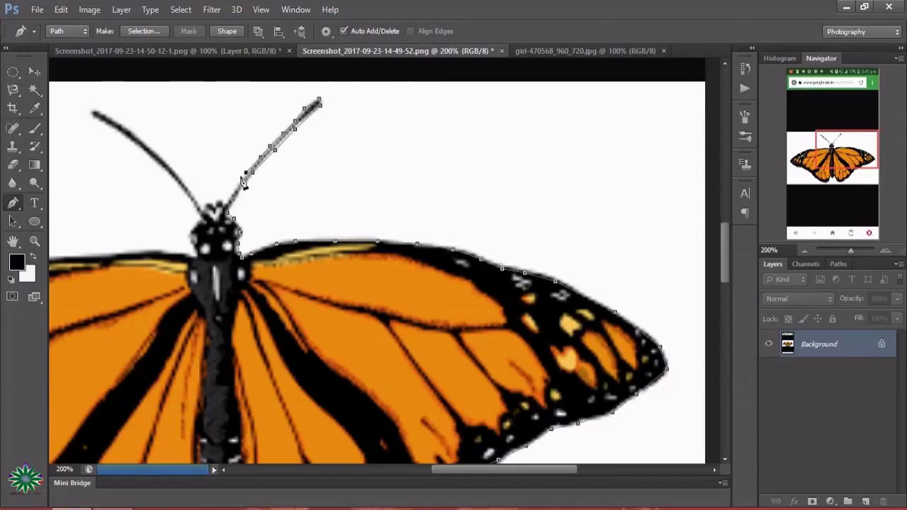
{"action": "left_click", "coordinate": [213, 206]}
{"action": "left_click", "coordinate": [170, 166]}
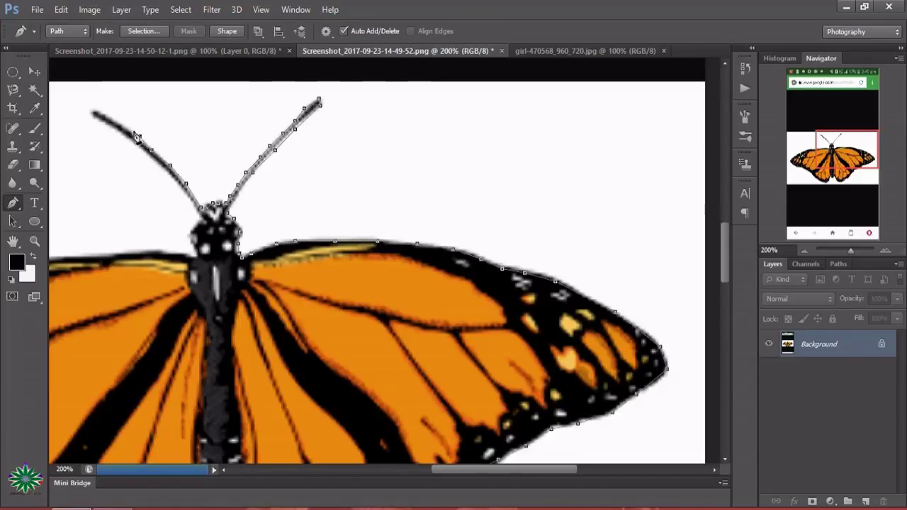
{"action": "left_click", "coordinate": [139, 137]}
{"action": "left_click", "coordinate": [105, 114]}
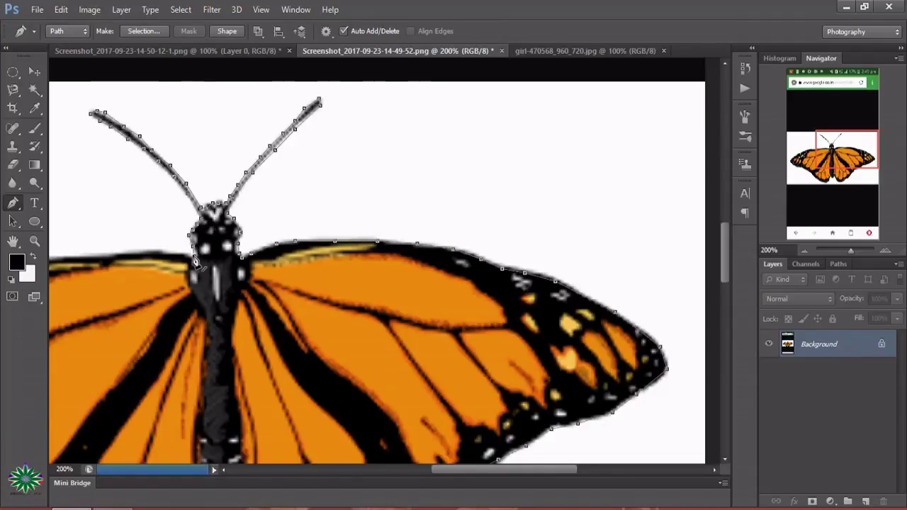
- Continue the path along the left wing's top and down its outer edge
{"action": "left_click", "coordinate": [171, 251]}
{"action": "left_click", "coordinate": [135, 252]}
{"action": "left_click", "coordinate": [92, 254]}
{"action": "left_click_drag", "start_coordinate": [503, 469], "coordinate": [425, 471]}
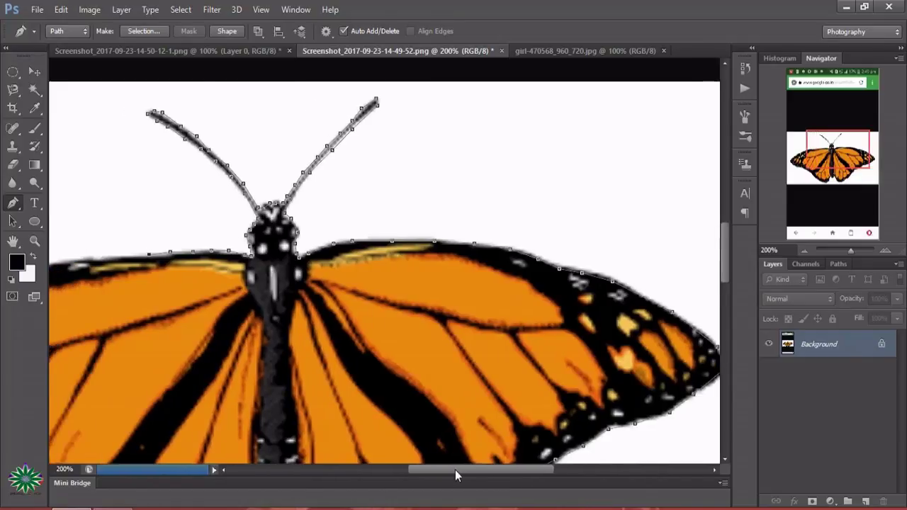
{"action": "left_click", "coordinate": [343, 257]}
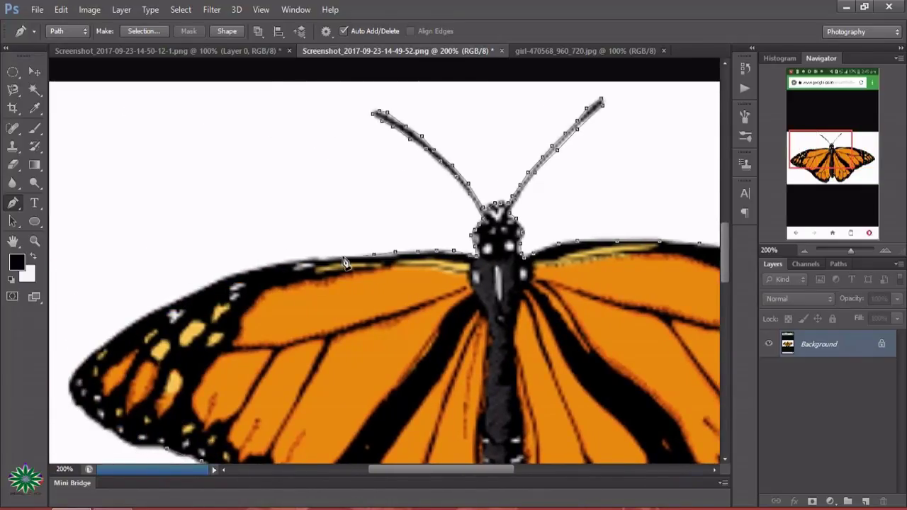
{"action": "left_click", "coordinate": [269, 265]}
{"action": "left_click", "coordinate": [231, 273]}
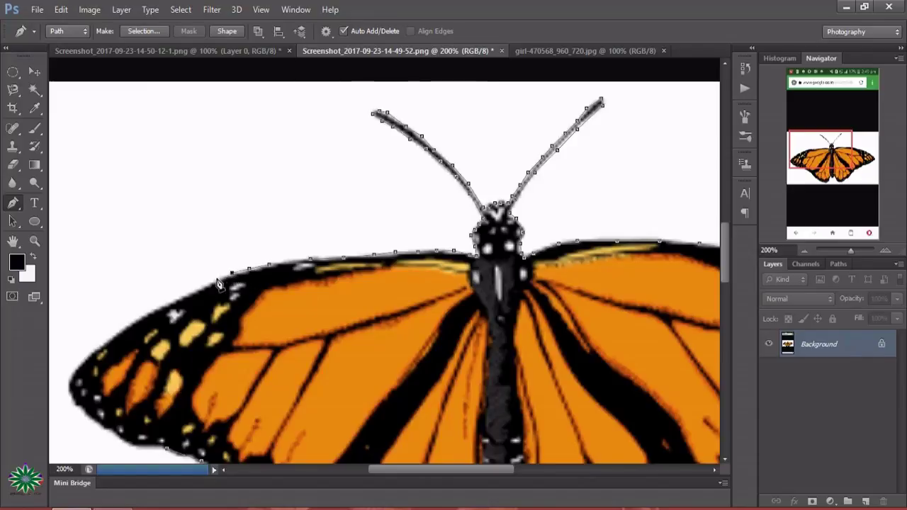
{"action": "left_click", "coordinate": [213, 279]}
{"action": "left_click", "coordinate": [179, 299]}
{"action": "left_click", "coordinate": [142, 315]}
{"action": "left_click", "coordinate": [122, 331]}
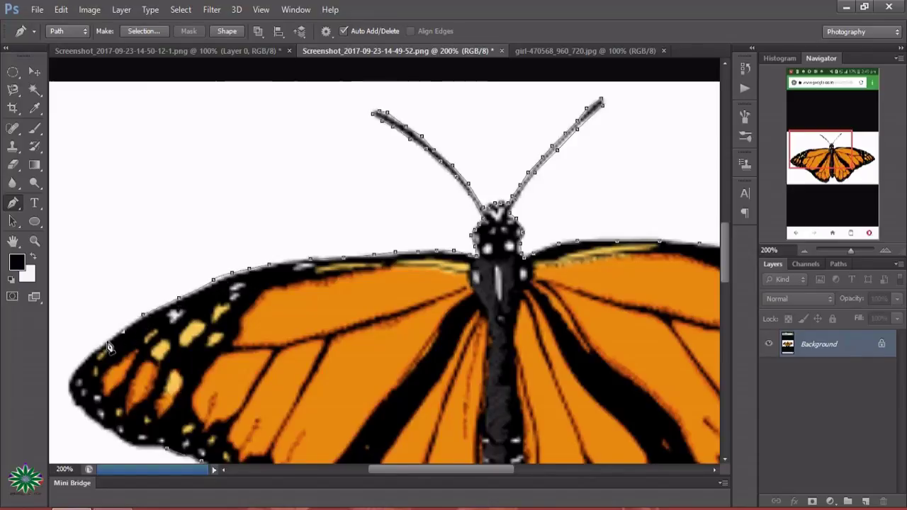
{"action": "left_click", "coordinate": [97, 347]}
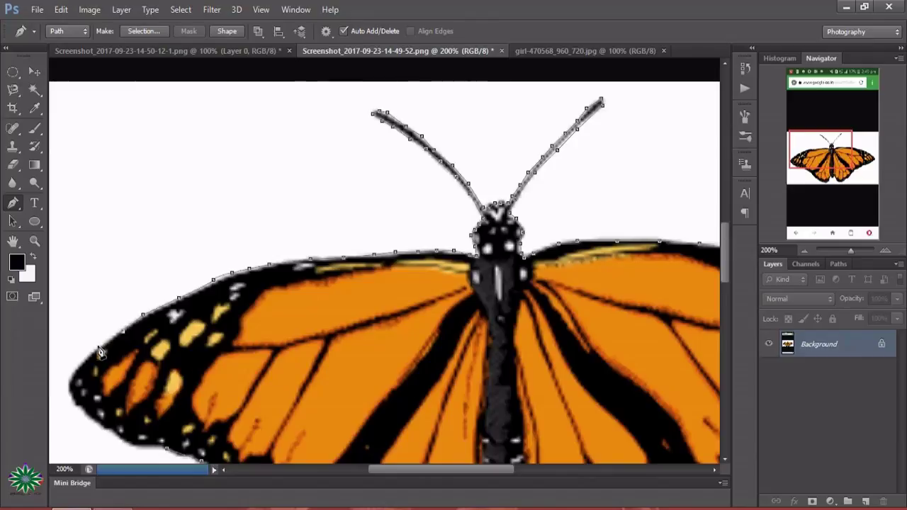
- Close the path around the lower-left wing and load it as a selection
{"action": "left_click", "coordinate": [71, 385]}
{"action": "left_click", "coordinate": [75, 402]}
{"action": "left_click", "coordinate": [93, 419]}
{"action": "left_click", "coordinate": [111, 430]}
{"action": "left_click", "coordinate": [128, 440]}
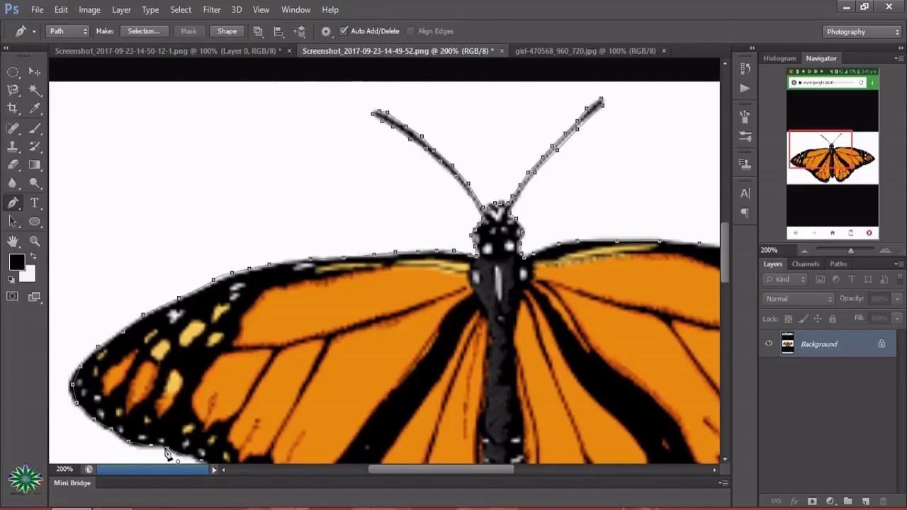
{"action": "key", "text": "Return"}
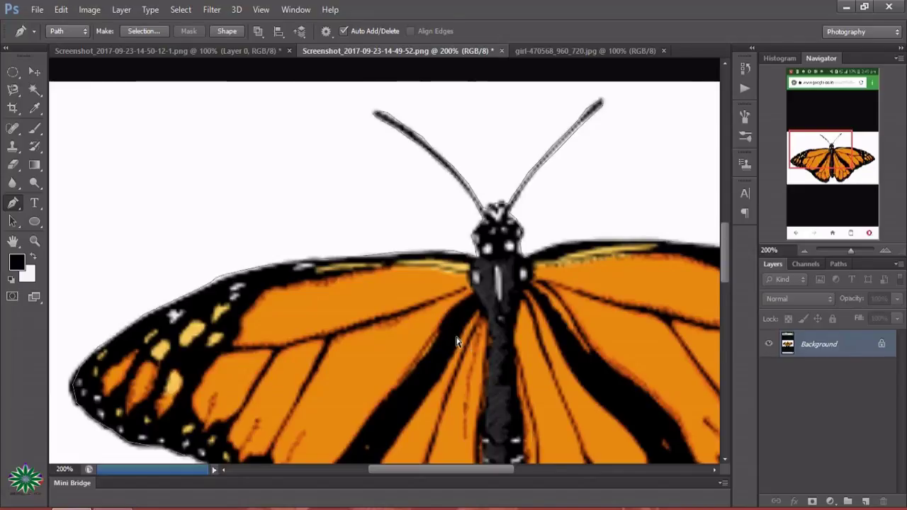
{"action": "key", "text": "ctrl+Return"}
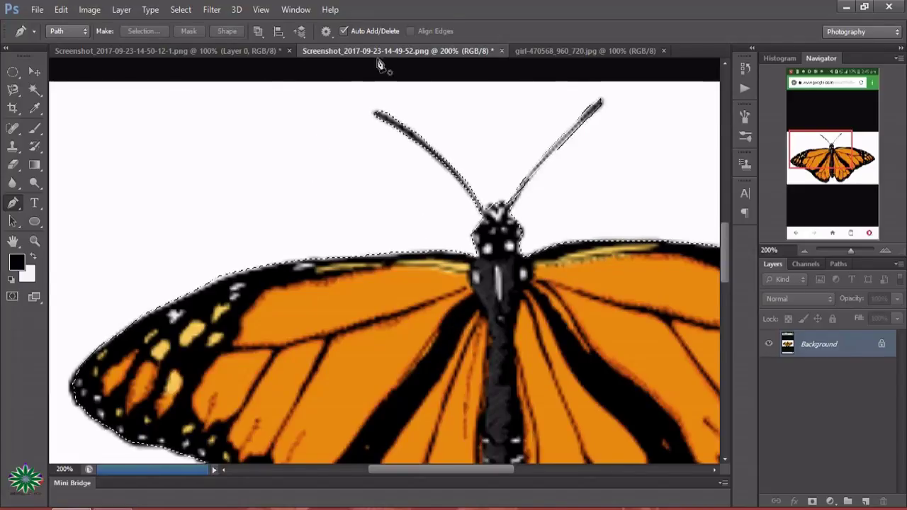
{"action": "left_click", "coordinate": [34, 241]}
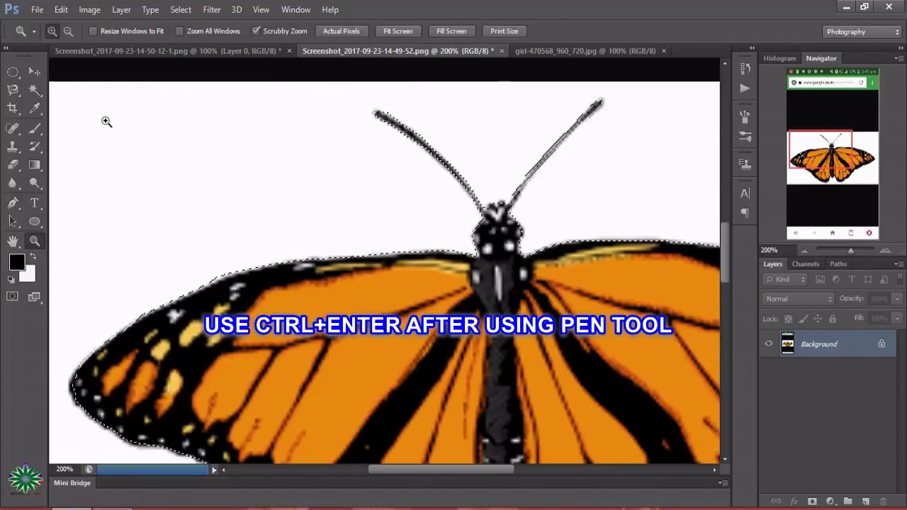
{"action": "left_click", "coordinate": [68, 31]}
{"action": "left_click", "coordinate": [383, 216]}
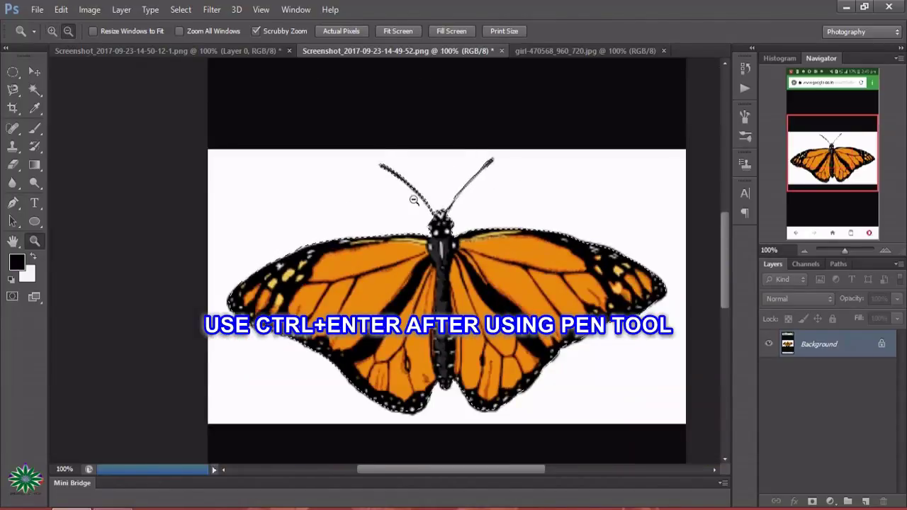
{"action": "left_click", "coordinate": [212, 51]}
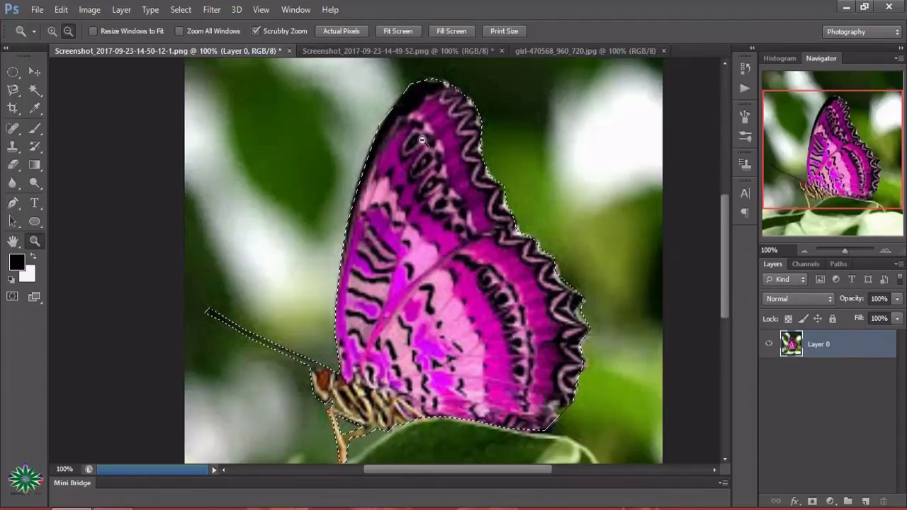
{"action": "left_click", "coordinate": [182, 172]}
{"action": "key", "text": "v"}
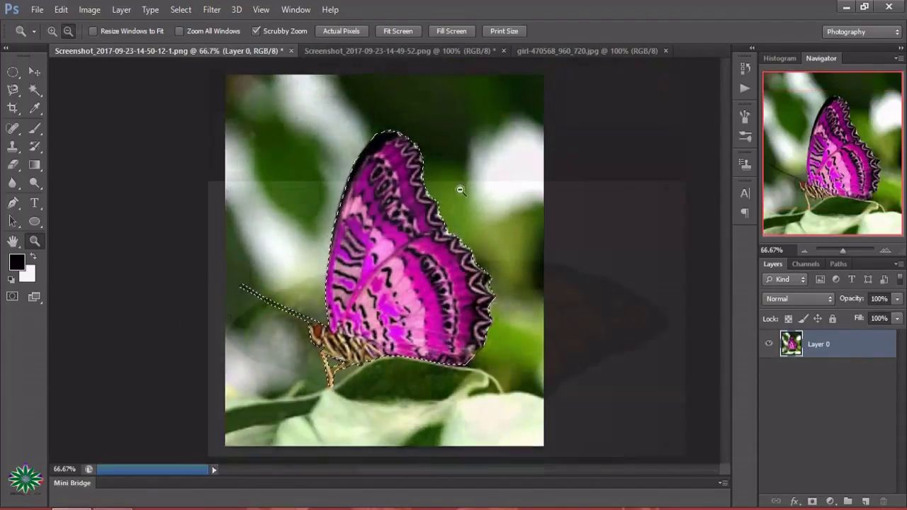
{"action": "left_click_drag", "start_coordinate": [382, 269], "coordinate": [367, 275]}
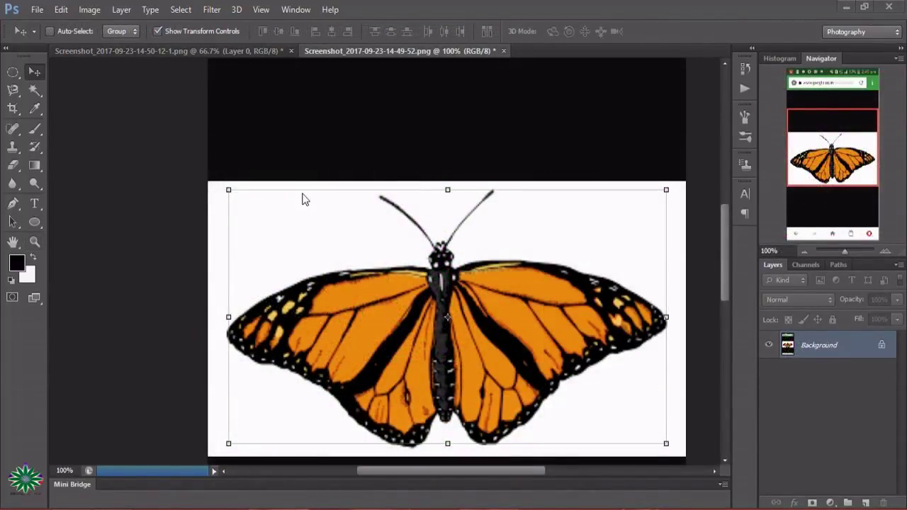
{"action": "left_click", "coordinate": [216, 50]}
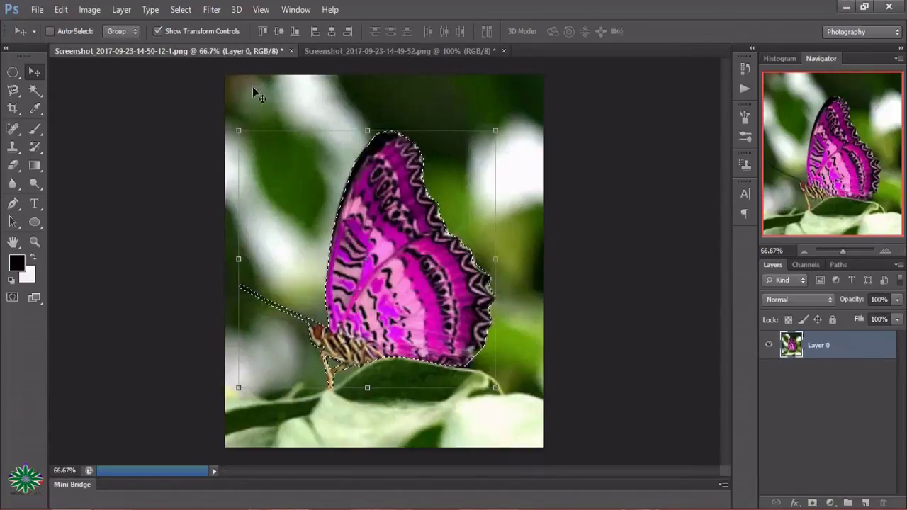
{"action": "left_click_drag", "start_coordinate": [356, 197], "coordinate": [399, 245]}
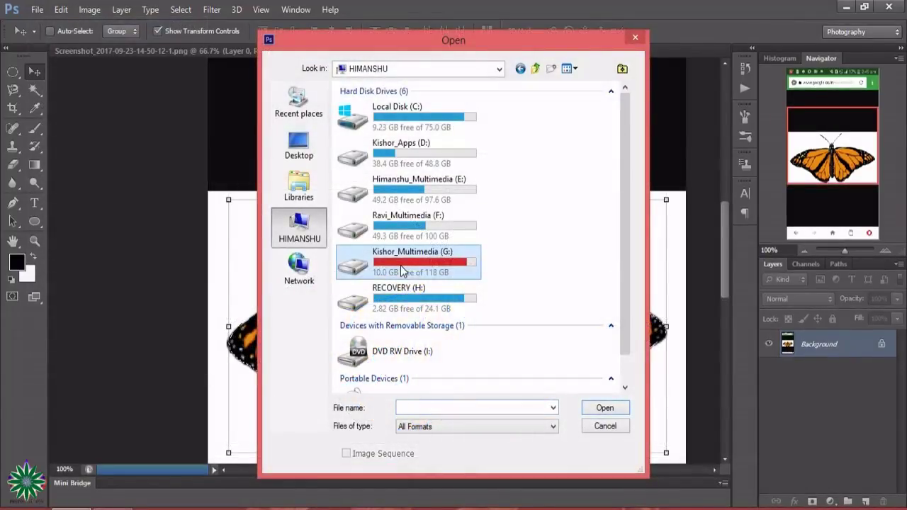
- Open sakura-2152080_960_720.jpg from the source photos folder
{"action": "double_click", "coordinate": [403, 270]}
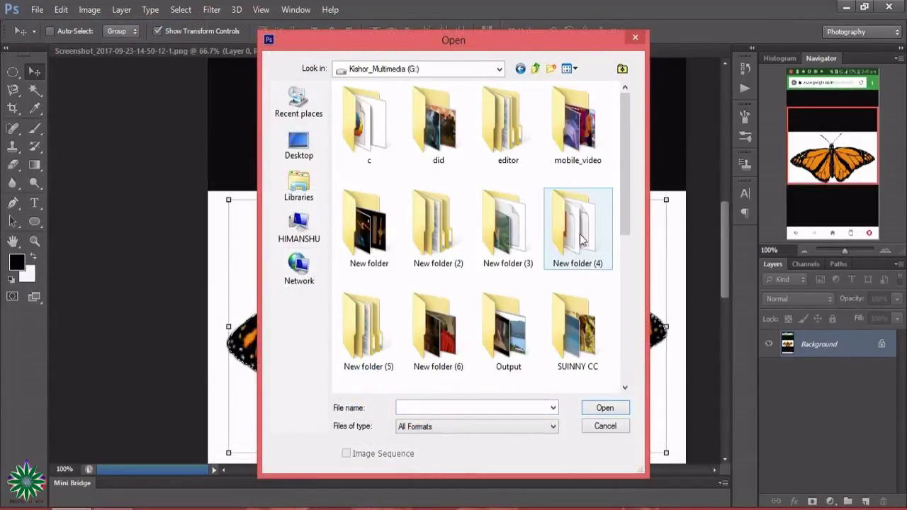
{"action": "double_click", "coordinate": [565, 333]}
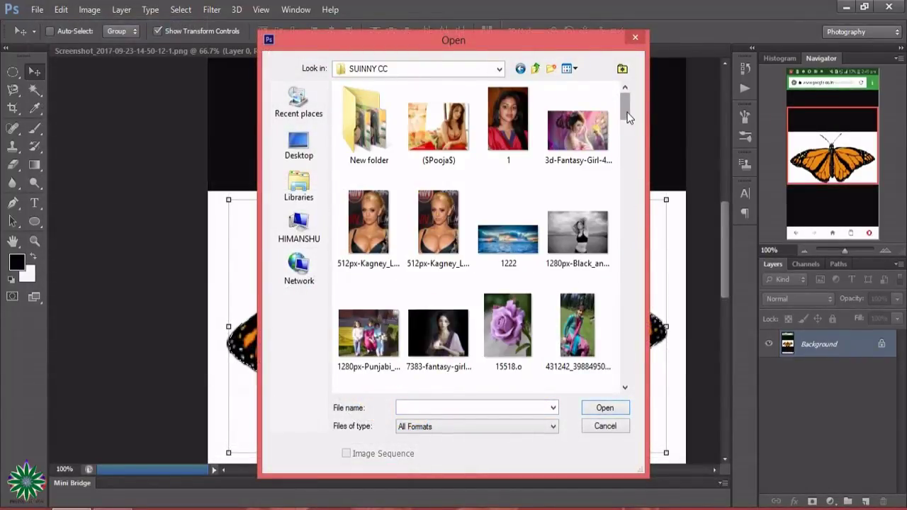
{"action": "left_click_drag", "start_coordinate": [626, 105], "coordinate": [622, 386]}
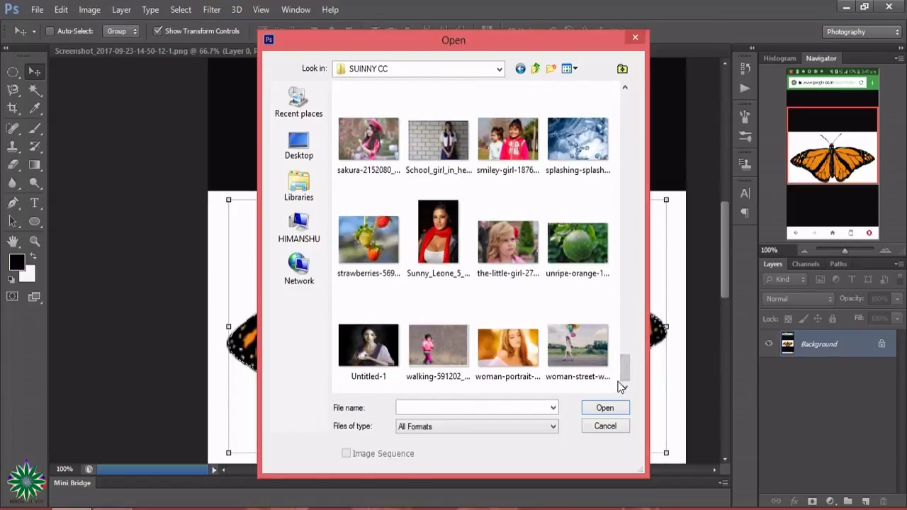
{"action": "double_click", "coordinate": [366, 131]}
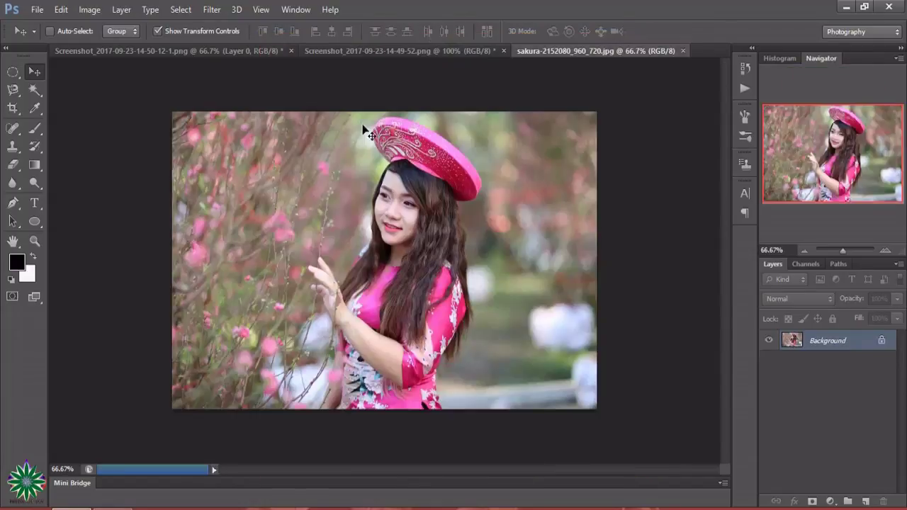
- Zoom the sakura photo to 100%, duplicate its Background layer, and return to the pink butterfly
{"action": "left_click", "coordinate": [41, 239]}
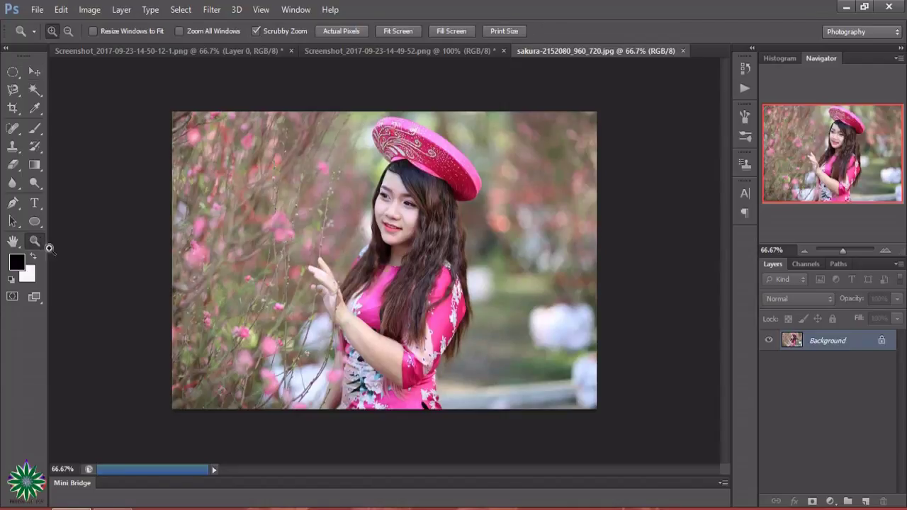
{"action": "left_click", "coordinate": [360, 324]}
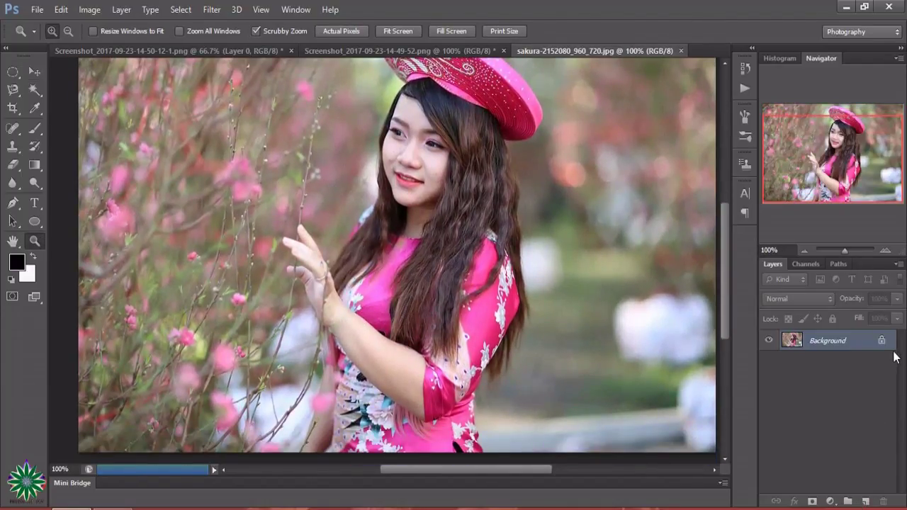
{"action": "left_click_drag", "start_coordinate": [872, 354], "coordinate": [865, 501]}
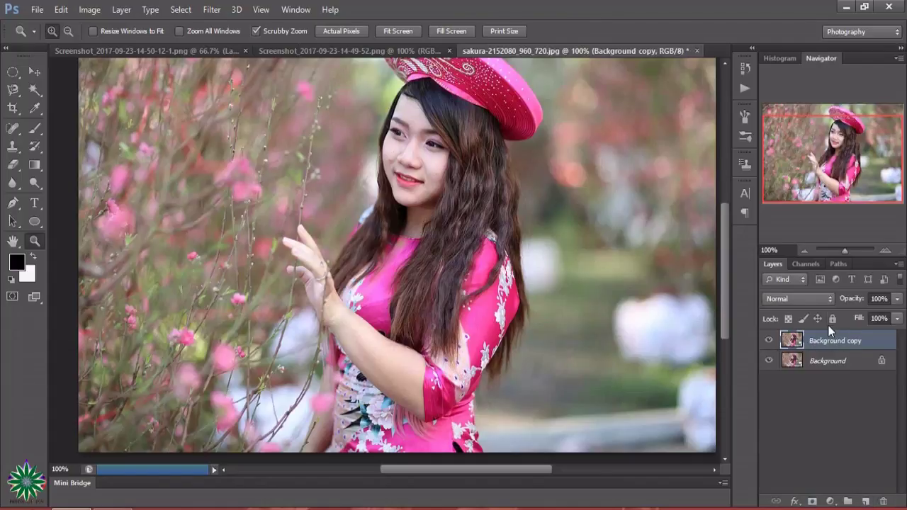
{"action": "left_click", "coordinate": [111, 48]}
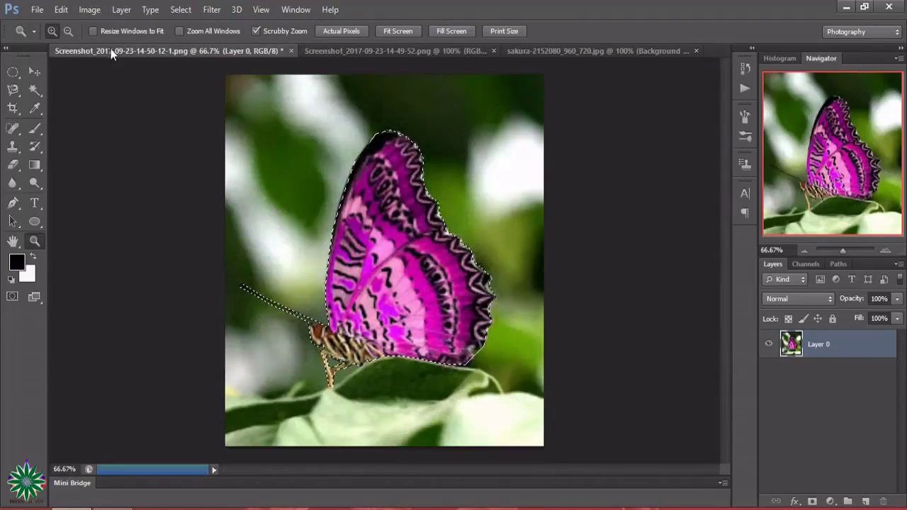
- Move the selected pink butterfly into the sakura photo as a new layer
{"action": "key", "text": "v"}
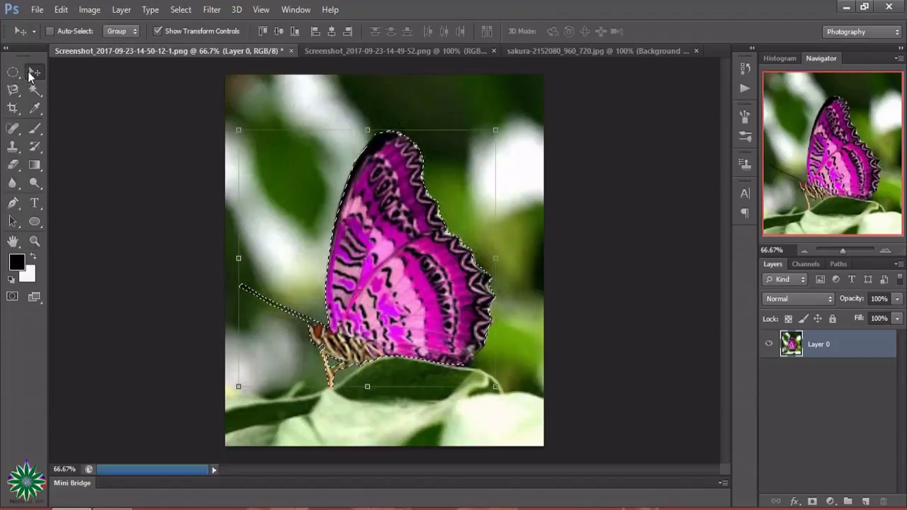
{"action": "mouse_move", "coordinate": [394, 216]}
{"action": "left_mouse_down"}
{"action": "mouse_move", "coordinate": [561, 53]}
{"action": "mouse_move", "coordinate": [201, 220]}
{"action": "left_mouse_up"}
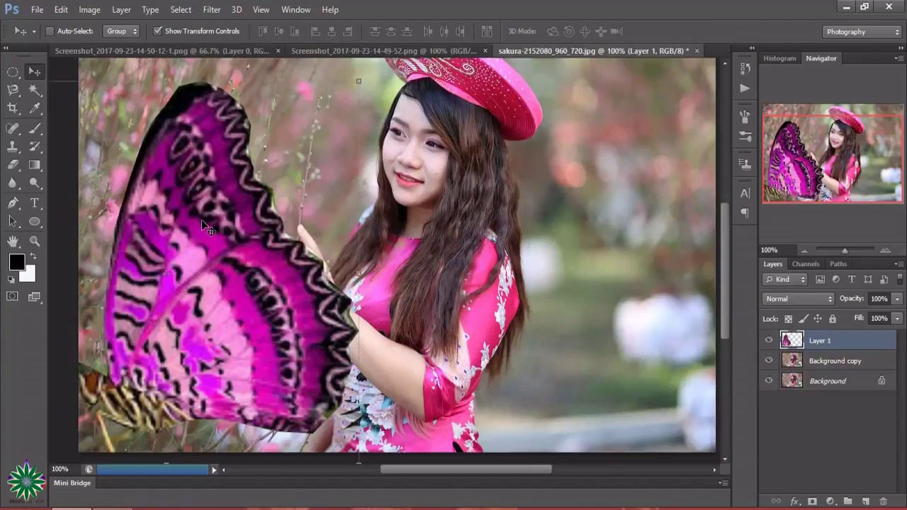
{"action": "left_click_drag", "start_coordinate": [152, 148], "coordinate": [272, 189]}
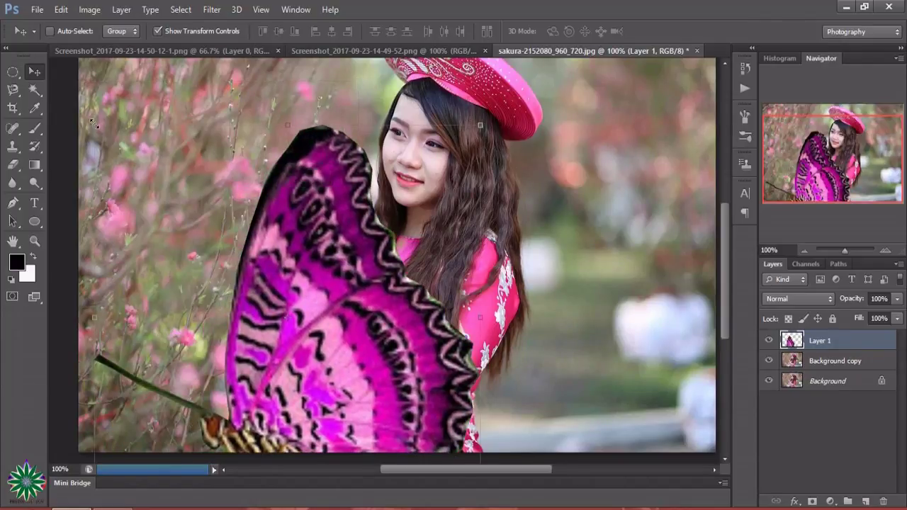
- Shrink, tilt and place the butterfly on the left blossom branch, then commit
{"action": "left_click_drag", "start_coordinate": [93, 124], "coordinate": [367, 329]}
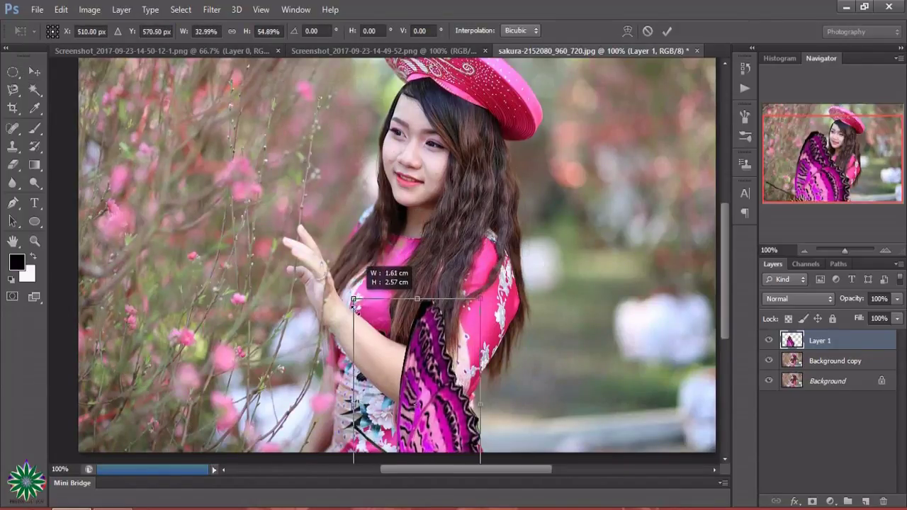
{"action": "mouse_move", "coordinate": [424, 348]}
{"action": "left_mouse_down"}
{"action": "mouse_move", "coordinate": [439, 161]}
{"action": "mouse_move", "coordinate": [433, 235]}
{"action": "left_mouse_up"}
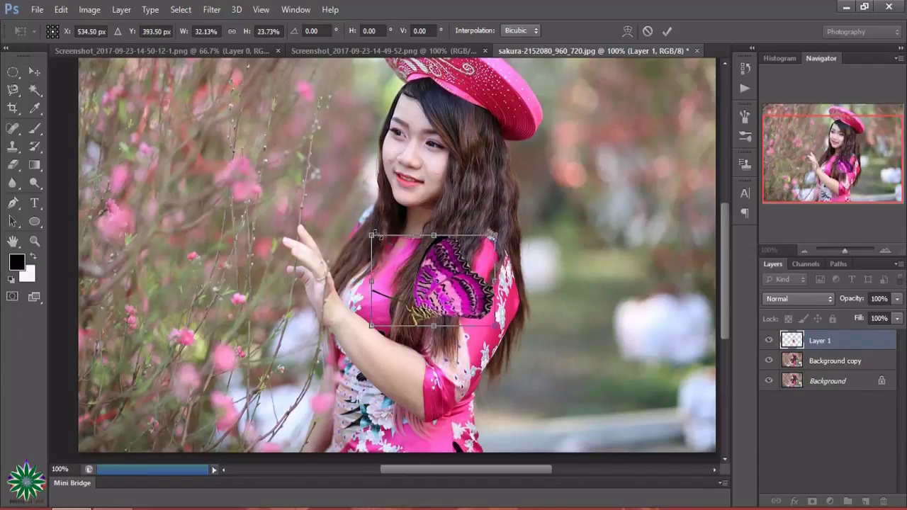
{"action": "mouse_move", "coordinate": [374, 235]}
{"action": "left_mouse_down"}
{"action": "mouse_move", "coordinate": [442, 279]}
{"action": "mouse_move", "coordinate": [159, 237]}
{"action": "left_mouse_up"}
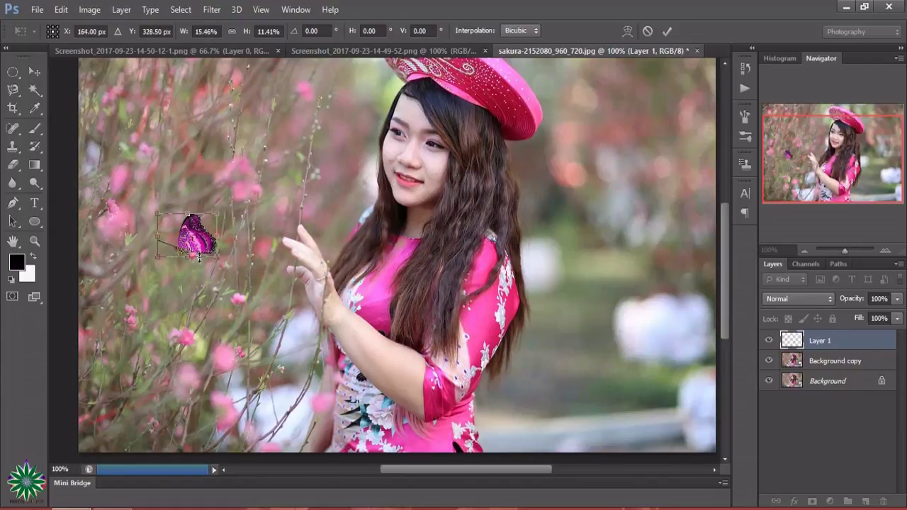
{"action": "left_click_drag", "start_coordinate": [190, 258], "coordinate": [189, 272]}
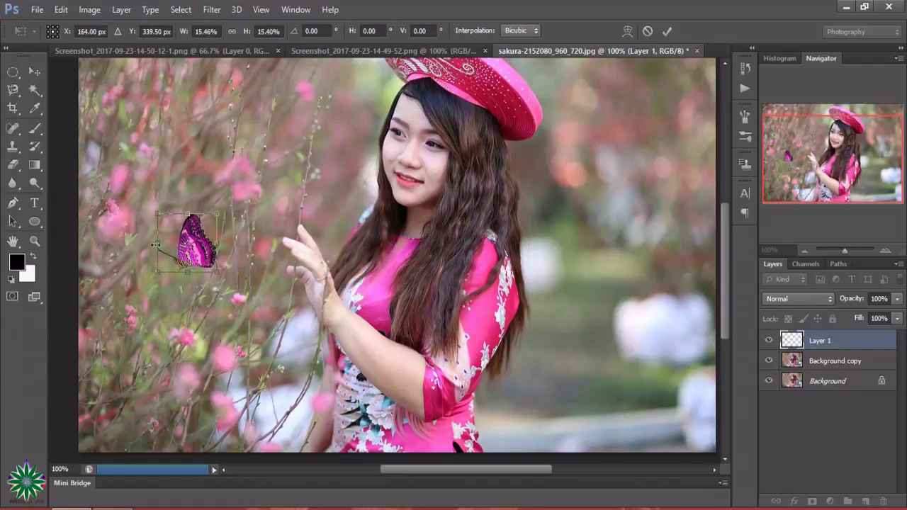
{"action": "left_click_drag", "start_coordinate": [157, 242], "coordinate": [180, 248]}
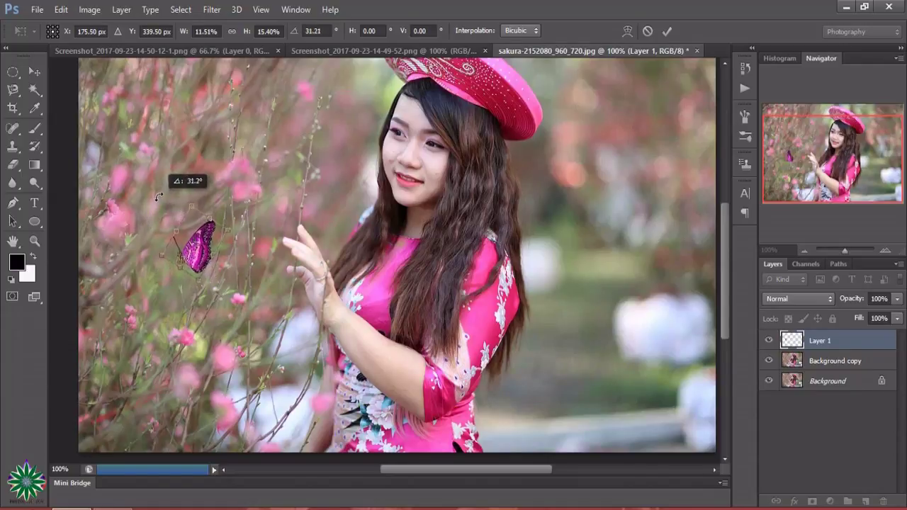
{"action": "left_click_drag", "start_coordinate": [193, 207], "coordinate": [188, 210]}
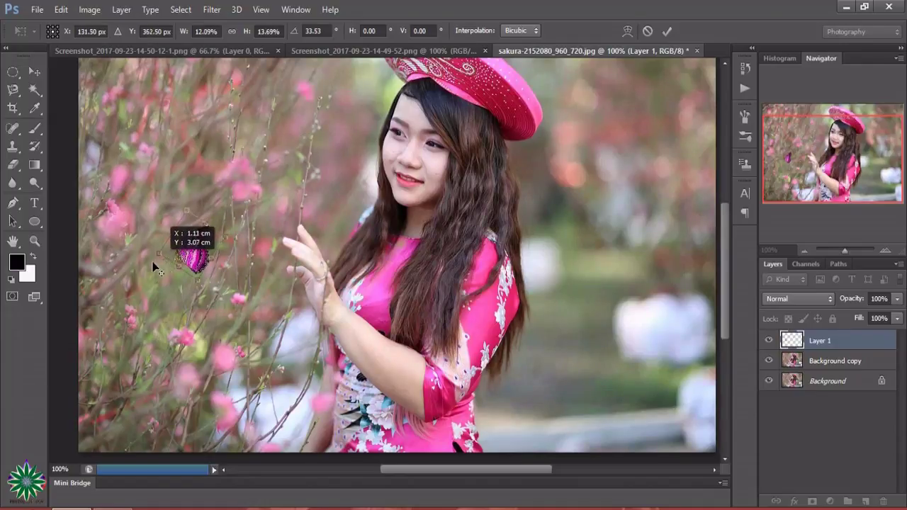
{"action": "mouse_move", "coordinate": [192, 248]}
{"action": "left_mouse_down"}
{"action": "mouse_move", "coordinate": [171, 270]}
{"action": "mouse_move", "coordinate": [124, 284]}
{"action": "mouse_move", "coordinate": [174, 265]}
{"action": "mouse_move", "coordinate": [164, 264]}
{"action": "left_mouse_up"}
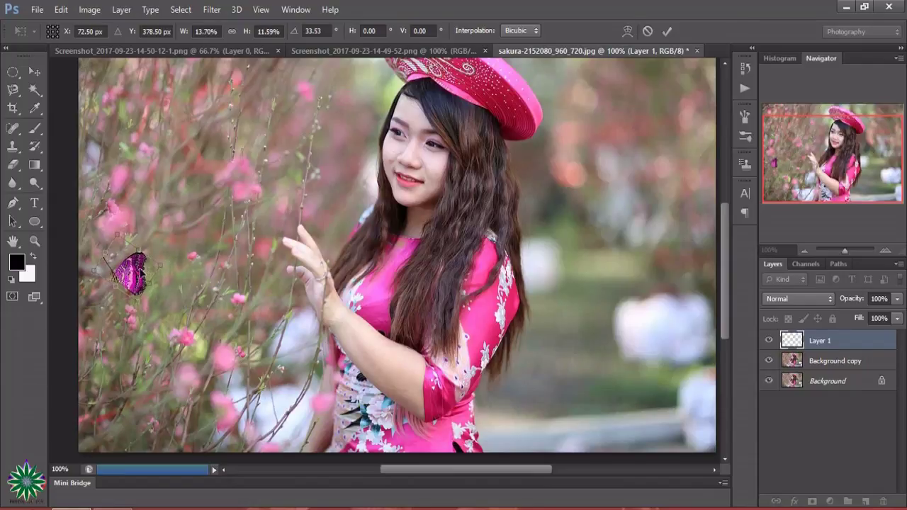
{"action": "left_click", "coordinate": [667, 31]}
- Try a Color Balance adjustment shifting the butterfly's colours toward cyan
{"action": "left_click", "coordinate": [90, 10]}
{"action": "mouse_move", "coordinate": [109, 44]}
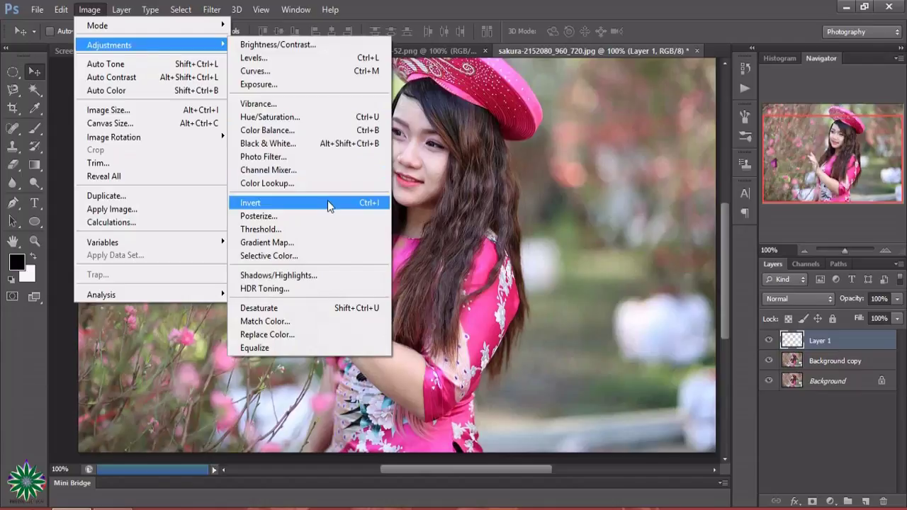
{"action": "left_click", "coordinate": [327, 134]}
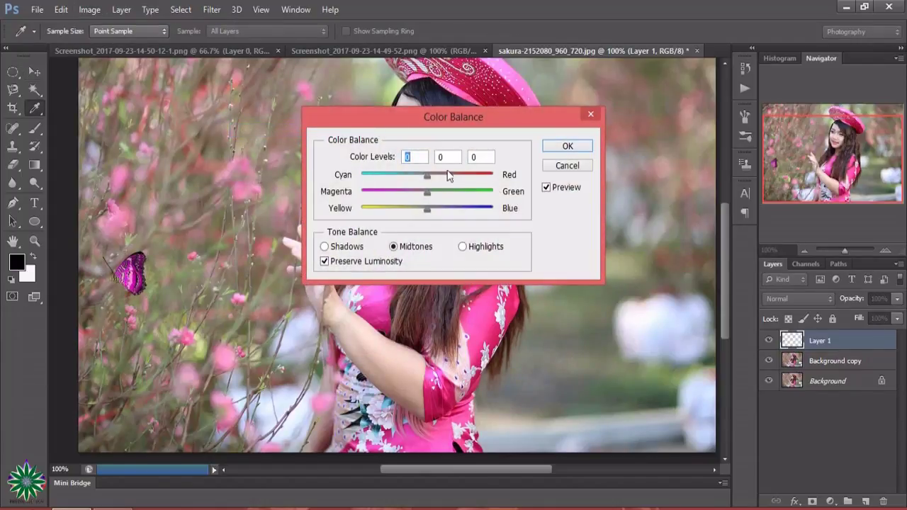
{"action": "mouse_move", "coordinate": [427, 177]}
{"action": "left_mouse_down"}
{"action": "mouse_move", "coordinate": [381, 179]}
{"action": "mouse_move", "coordinate": [405, 206]}
{"action": "mouse_move", "coordinate": [445, 202]}
{"action": "mouse_move", "coordinate": [460, 212]}
{"action": "mouse_move", "coordinate": [393, 212]}
{"action": "left_mouse_up"}
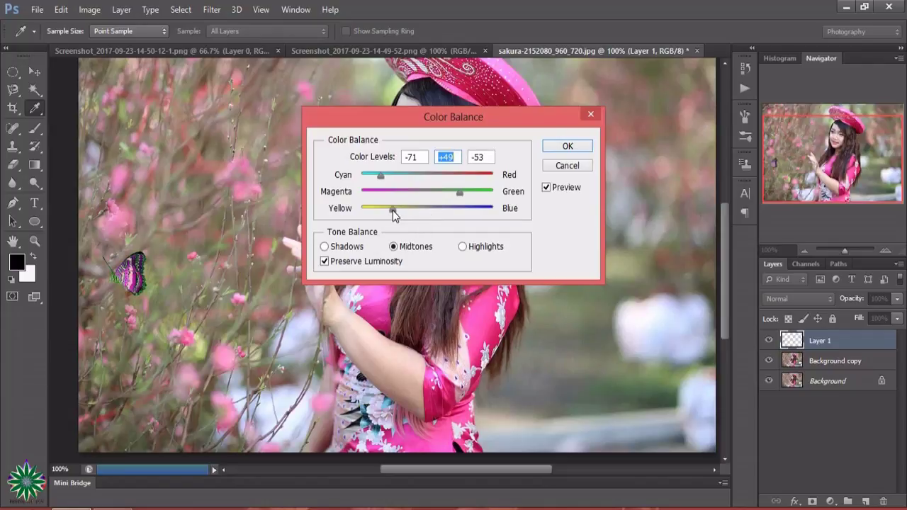
{"action": "left_click", "coordinate": [567, 147]}
{"action": "key", "text": "v"}
- Apply Hue/Saturation to the butterfly with Hue +28 and Saturation +37
{"action": "left_click", "coordinate": [61, 9]}
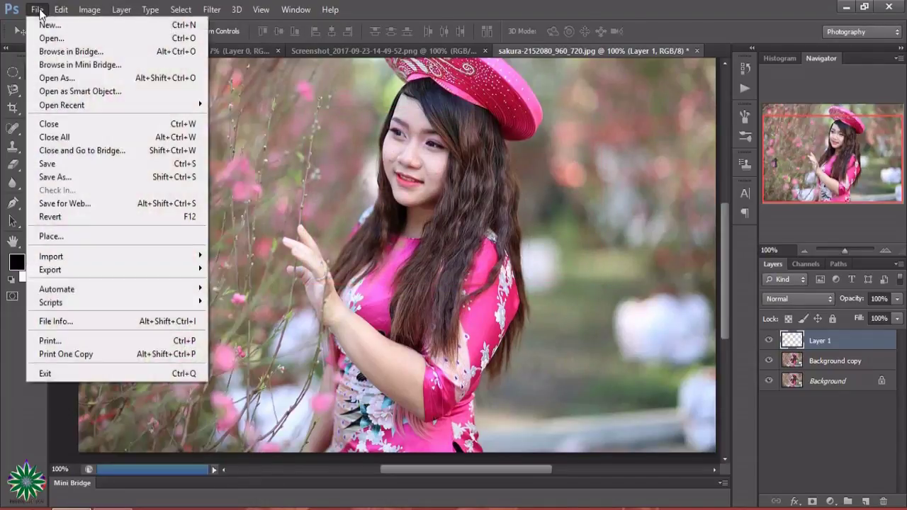
{"action": "left_click", "coordinate": [277, 120]}
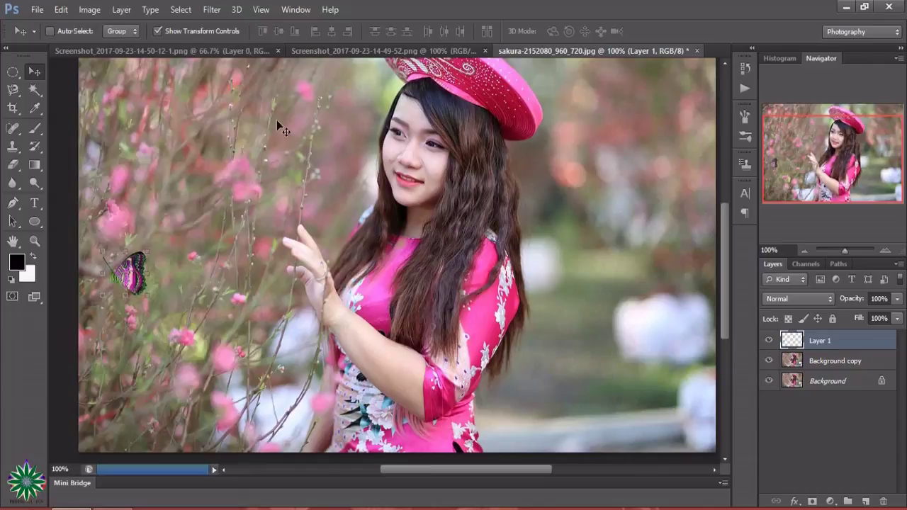
{"action": "left_click", "coordinate": [91, 10]}
{"action": "mouse_move", "coordinate": [110, 45]}
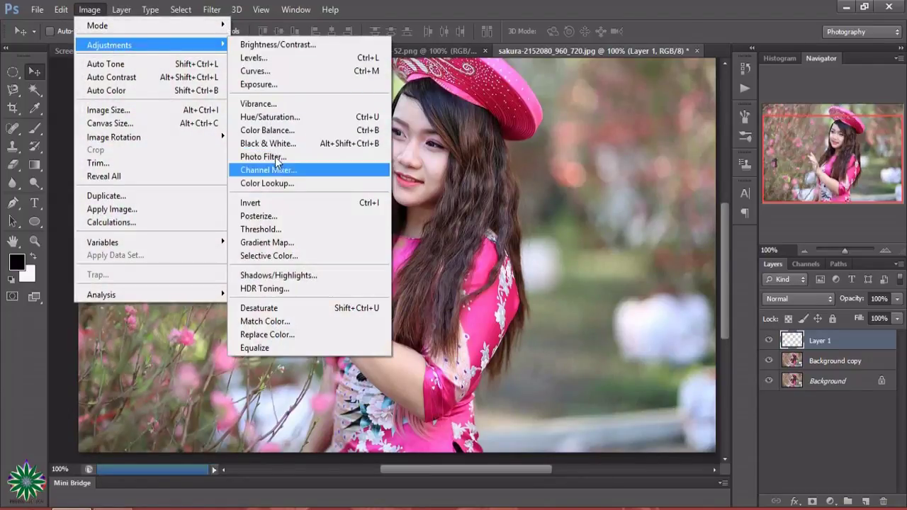
{"action": "left_click", "coordinate": [269, 117]}
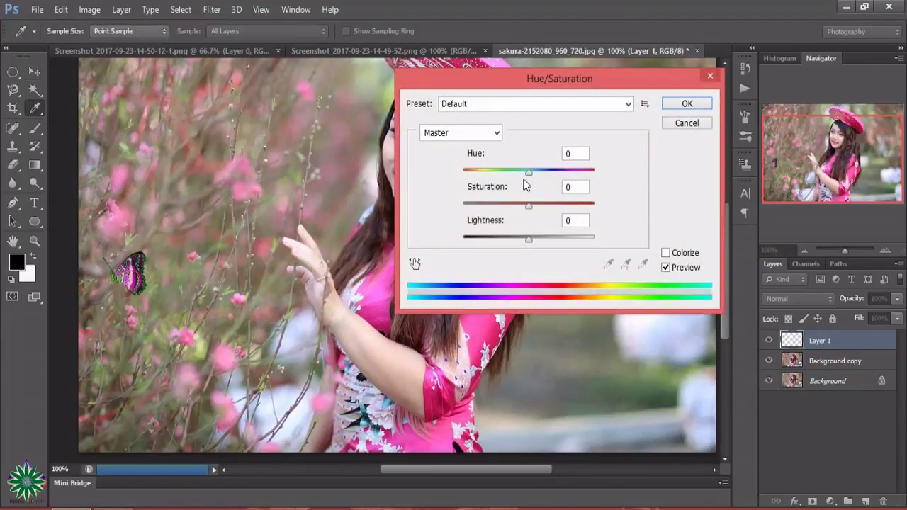
{"action": "left_click_drag", "start_coordinate": [525, 182], "coordinate": [550, 186]}
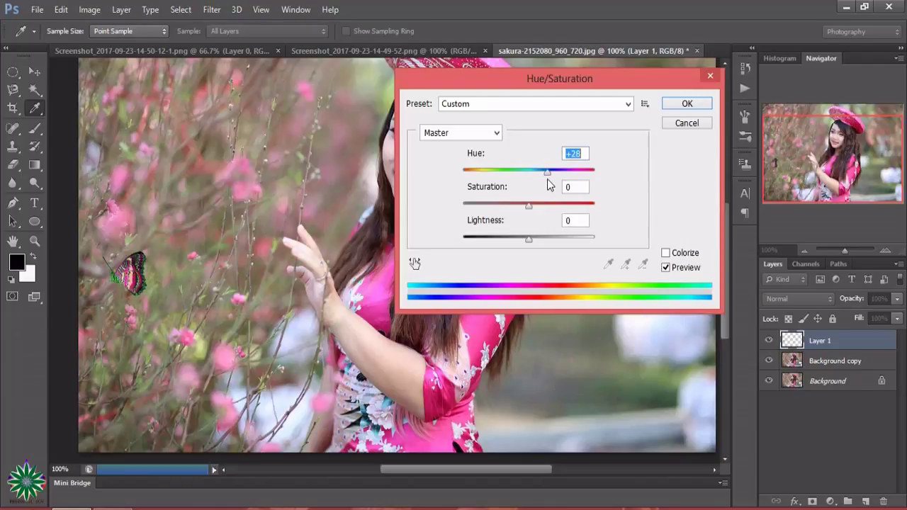
{"action": "left_click_drag", "start_coordinate": [528, 204], "coordinate": [552, 207]}
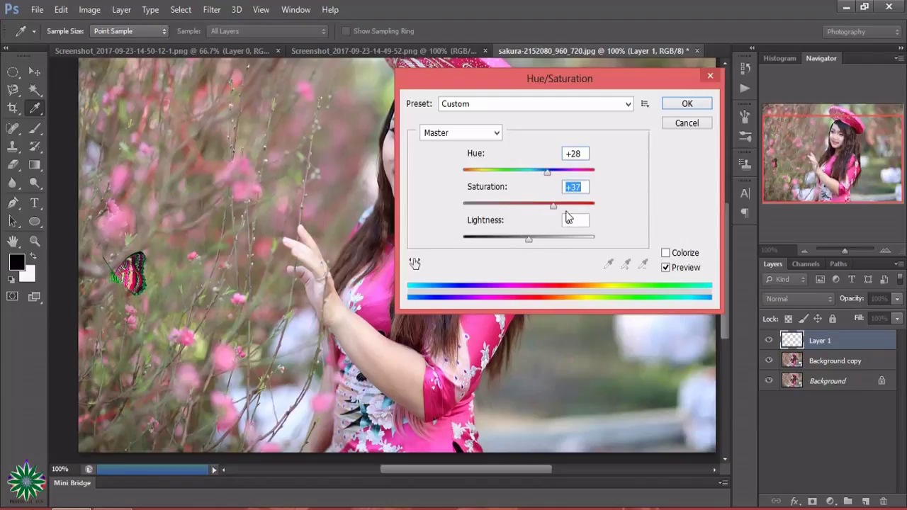
{"action": "left_click", "coordinate": [687, 104]}
{"action": "key", "text": "v"}
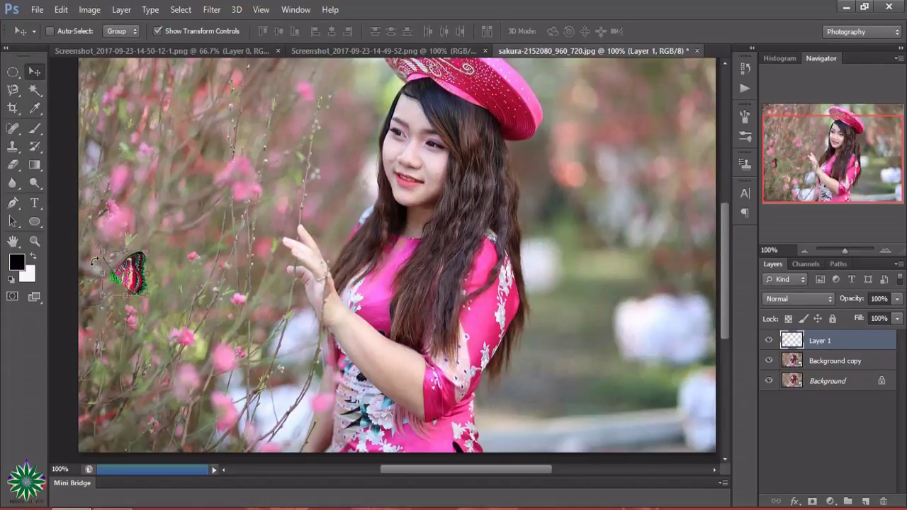
- Rotate the small butterfly about 22 degrees and move it up onto the branches
{"action": "left_click_drag", "start_coordinate": [93, 261], "coordinate": [114, 233]}
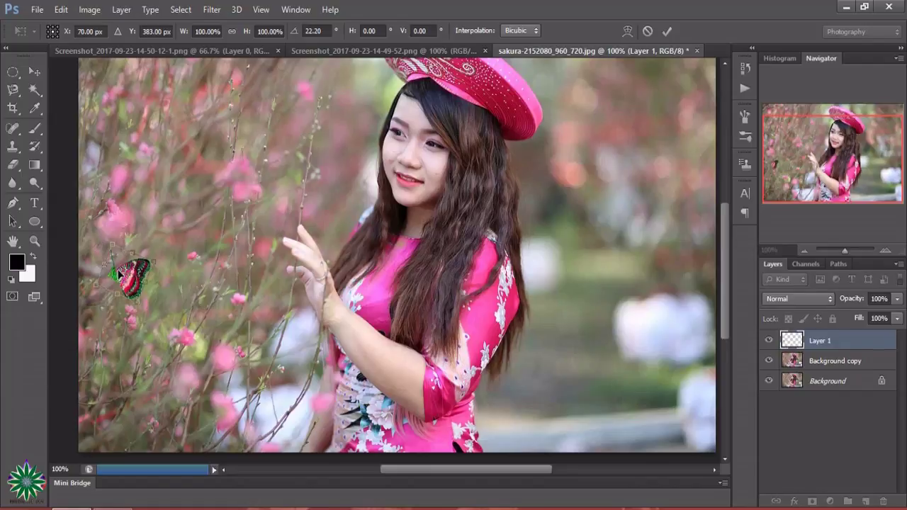
{"action": "mouse_move", "coordinate": [126, 272]}
{"action": "left_mouse_down"}
{"action": "mouse_move", "coordinate": [127, 200]}
{"action": "mouse_move", "coordinate": [126, 208]}
{"action": "mouse_move", "coordinate": [156, 206]}
{"action": "mouse_move", "coordinate": [135, 186]}
{"action": "left_mouse_up"}
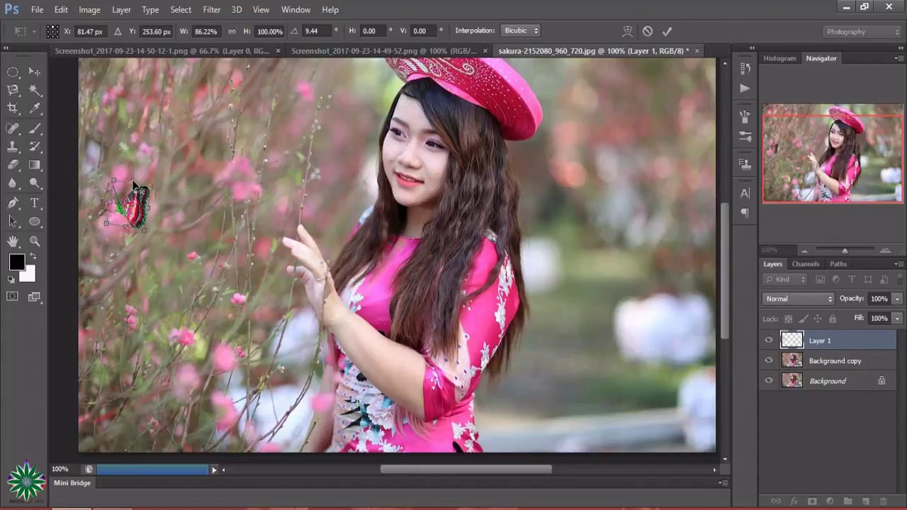
{"action": "left_click", "coordinate": [667, 32]}
- Stretch the butterfly taller, reshape its wings, squeeze it narrower, then show the orange butterfly image
{"action": "left_click_drag", "start_coordinate": [131, 185], "coordinate": [131, 173]}
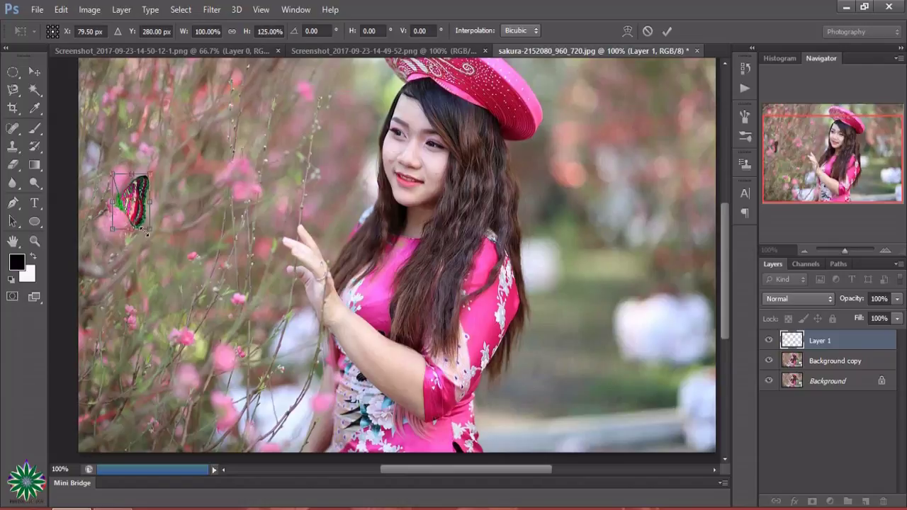
{"action": "left_click_drag", "start_coordinate": [127, 210], "coordinate": [119, 197]}
{"action": "left_click", "coordinate": [668, 30]}
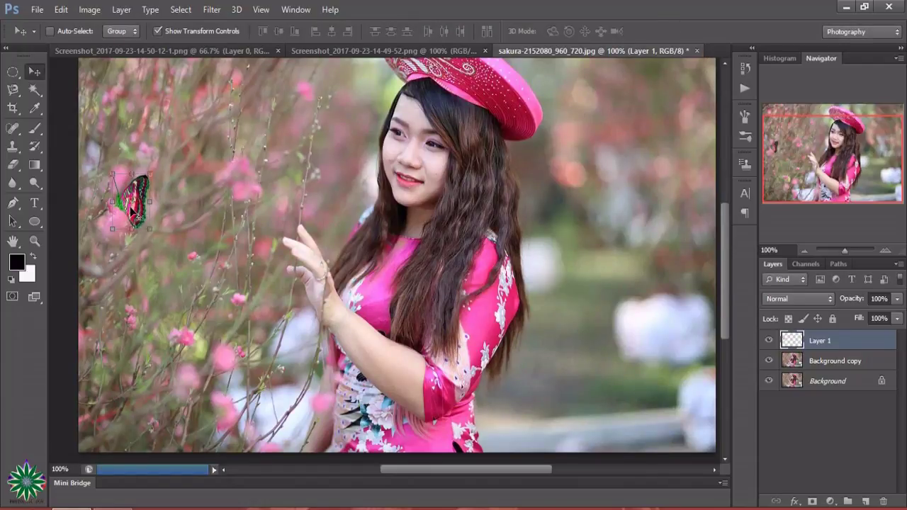
{"action": "left_click_drag", "start_coordinate": [151, 200], "coordinate": [106, 197]}
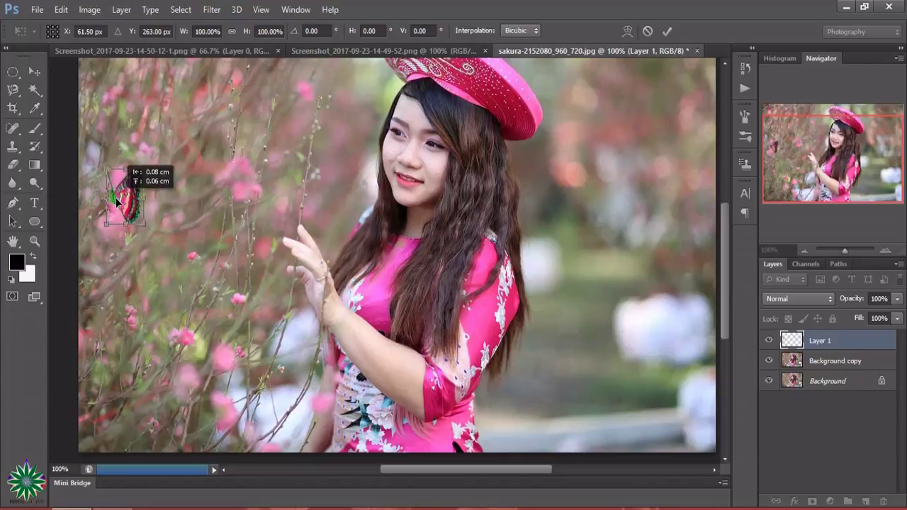
{"action": "left_click", "coordinate": [668, 31]}
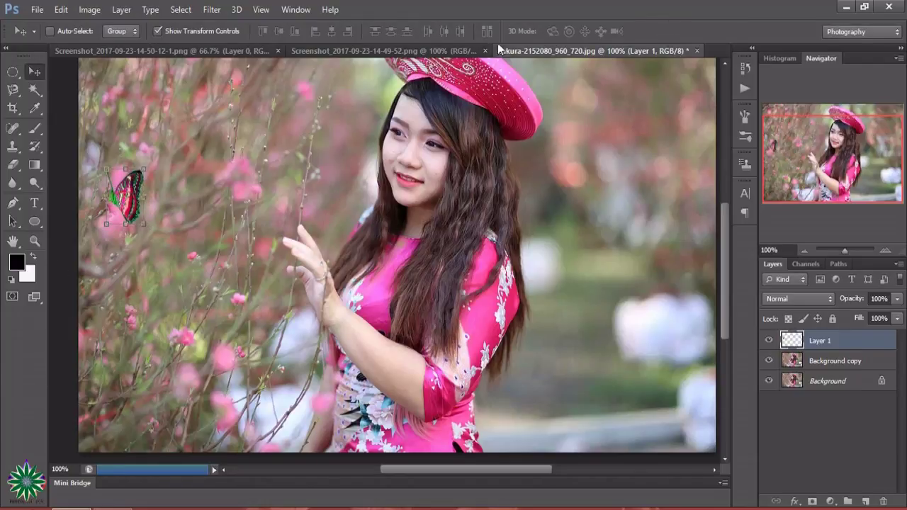
{"action": "left_click", "coordinate": [375, 51]}
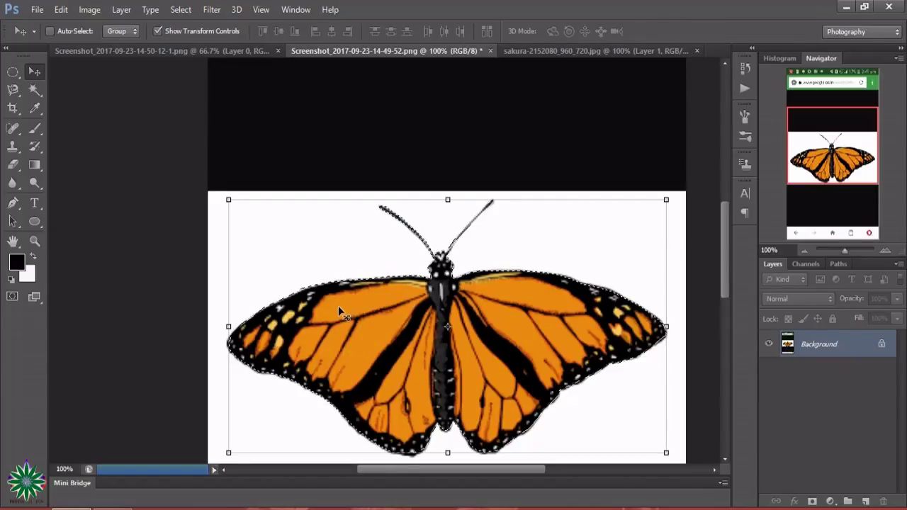
- Copy the orange butterfly into the sakura photo and shrink it to about 12 percent
{"action": "mouse_move", "coordinate": [338, 305]}
{"action": "left_mouse_down"}
{"action": "mouse_move", "coordinate": [390, 223]}
{"action": "mouse_move", "coordinate": [356, 281]}
{"action": "left_mouse_up"}
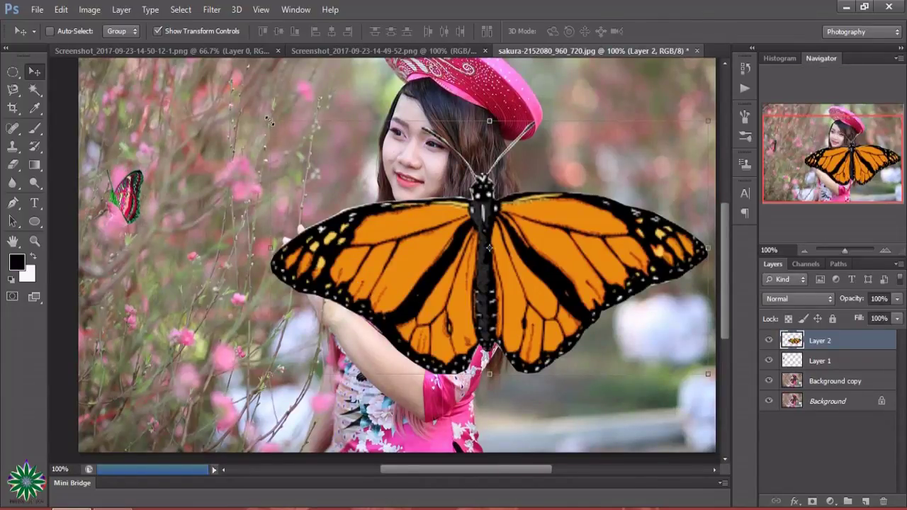
{"action": "key", "text": "ctrl+t"}
{"action": "left_click_drag", "start_coordinate": [270, 121], "coordinate": [653, 341]}
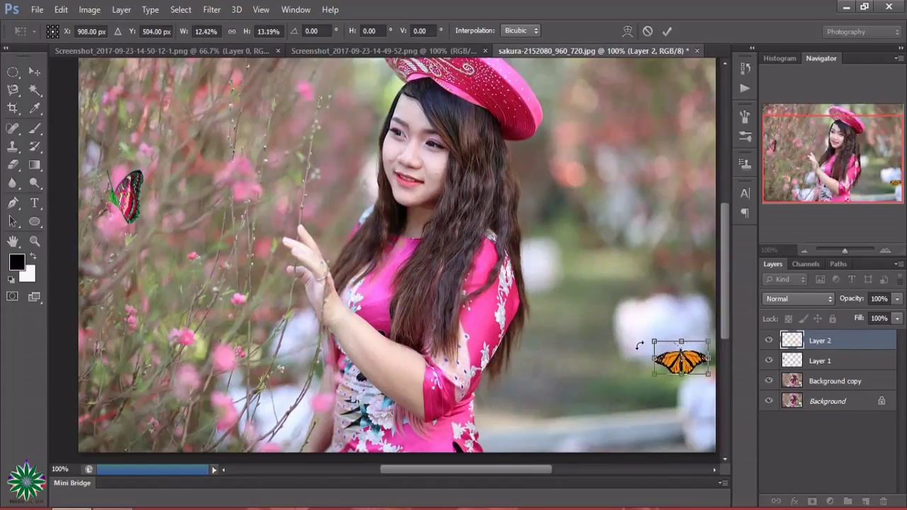
{"action": "left_click", "coordinate": [666, 32]}
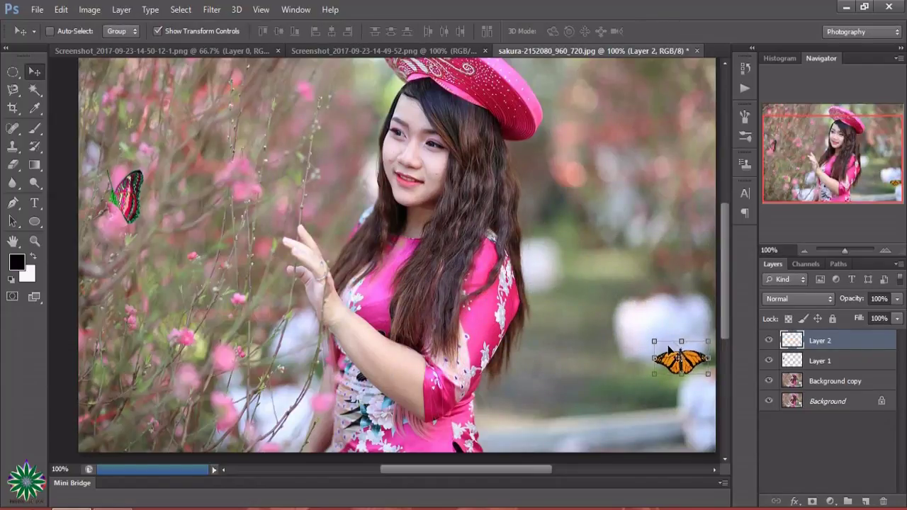
- Place the orange butterfly on the upper-left branches and stretch it slightly taller
{"action": "mouse_move", "coordinate": [634, 348]}
{"action": "left_mouse_down"}
{"action": "mouse_move", "coordinate": [130, 213]}
{"action": "mouse_move", "coordinate": [92, 122]}
{"action": "mouse_move", "coordinate": [89, 228]}
{"action": "left_mouse_up"}
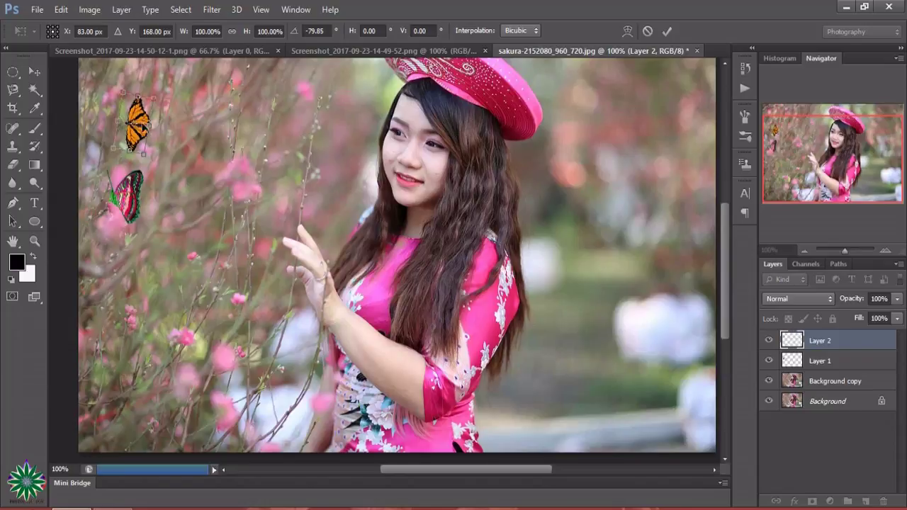
{"action": "left_click", "coordinate": [136, 133]}
{"action": "left_click_drag", "start_coordinate": [136, 133], "coordinate": [124, 139]}
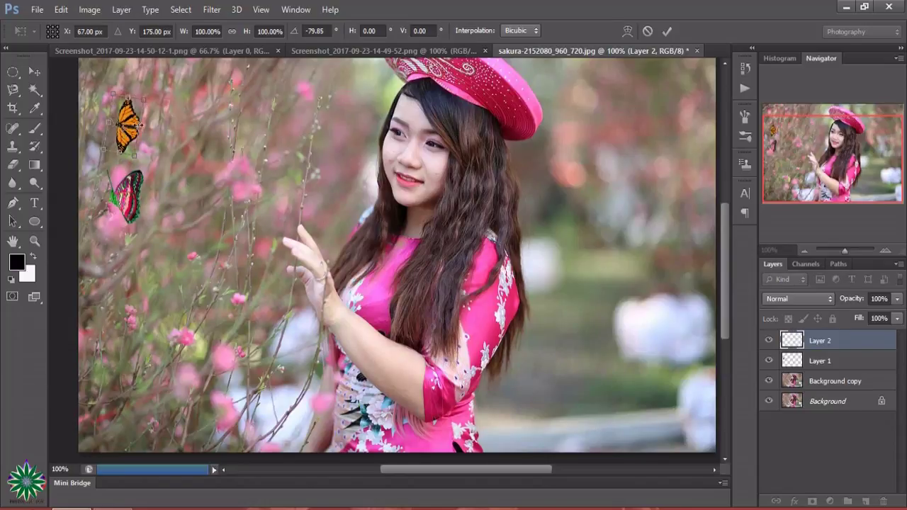
{"action": "left_click_drag", "start_coordinate": [129, 96], "coordinate": [130, 93]}
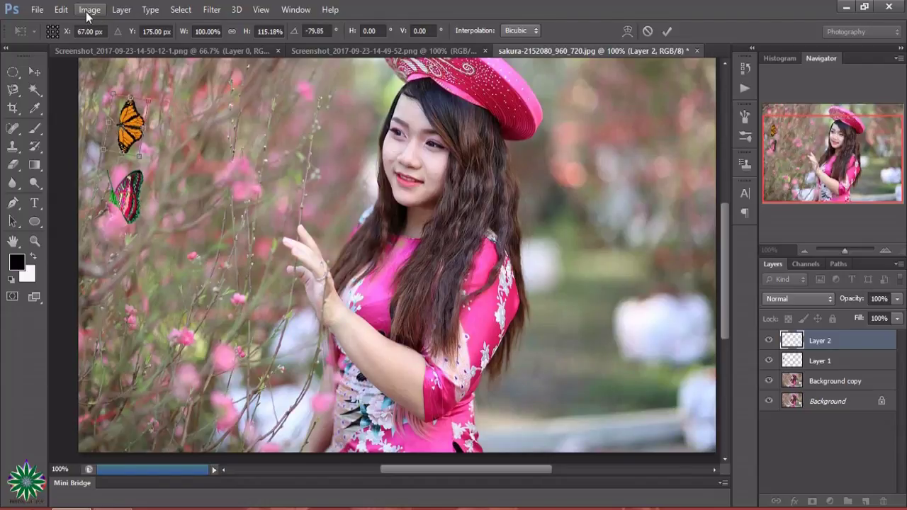
- Recolour the orange butterfly blue with Hue +153, Saturation -16 and Lightness -2
{"action": "left_click", "coordinate": [668, 31]}
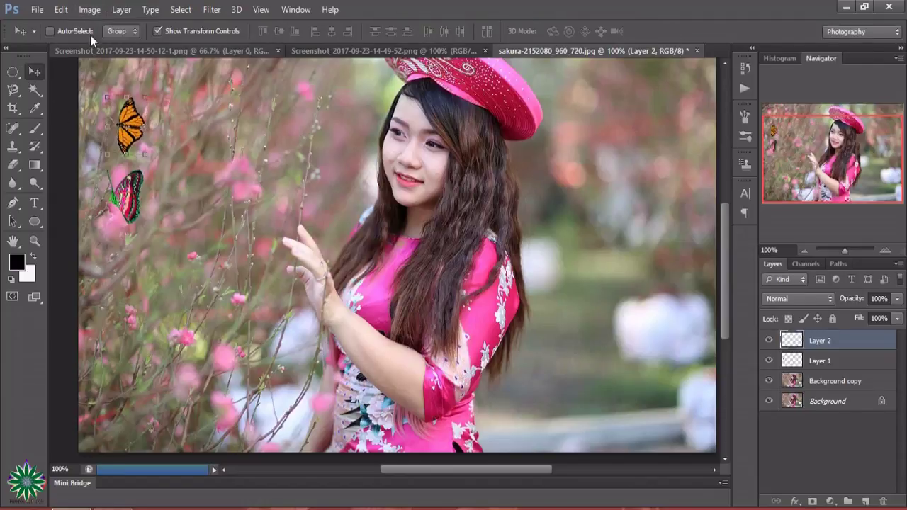
{"action": "left_click", "coordinate": [89, 9]}
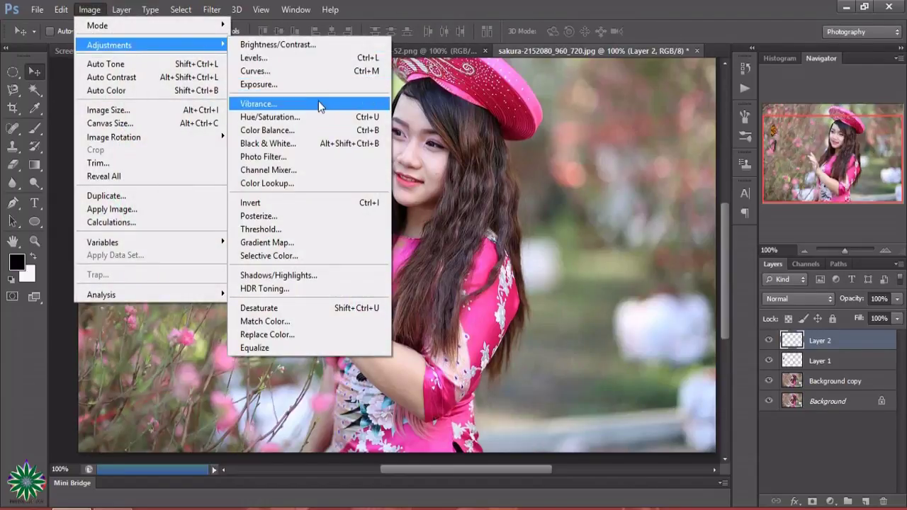
{"action": "left_click", "coordinate": [315, 117]}
{"action": "left_click_drag", "start_coordinate": [528, 173], "coordinate": [584, 172]}
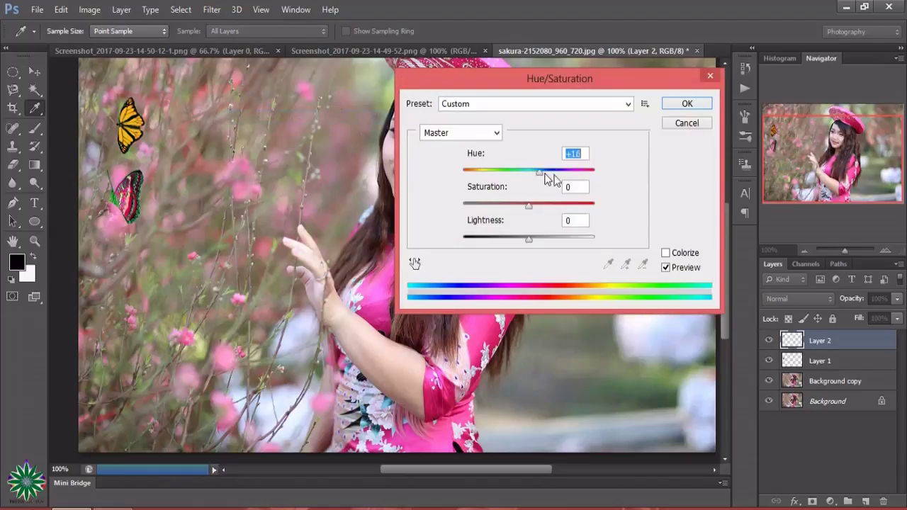
{"action": "key", "text": "shift+Up"}
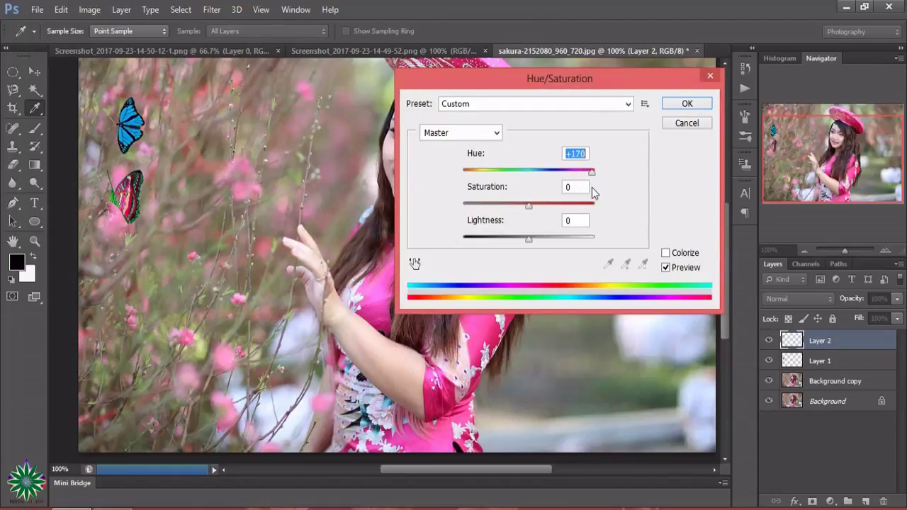
{"action": "key", "text": "Up"}
{"action": "key", "text": "Up"}
{"action": "key", "text": "Up"}
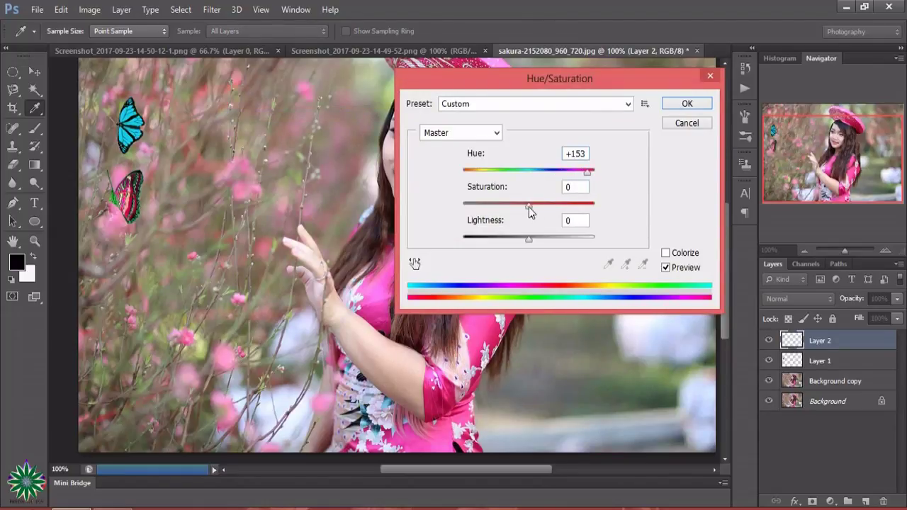
{"action": "mouse_move", "coordinate": [531, 206]}
{"action": "left_mouse_down"}
{"action": "mouse_move", "coordinate": [510, 211]}
{"action": "mouse_move", "coordinate": [552, 215]}
{"action": "mouse_move", "coordinate": [518, 211]}
{"action": "mouse_move", "coordinate": [538, 242]}
{"action": "mouse_move", "coordinate": [519, 242]}
{"action": "left_mouse_up"}
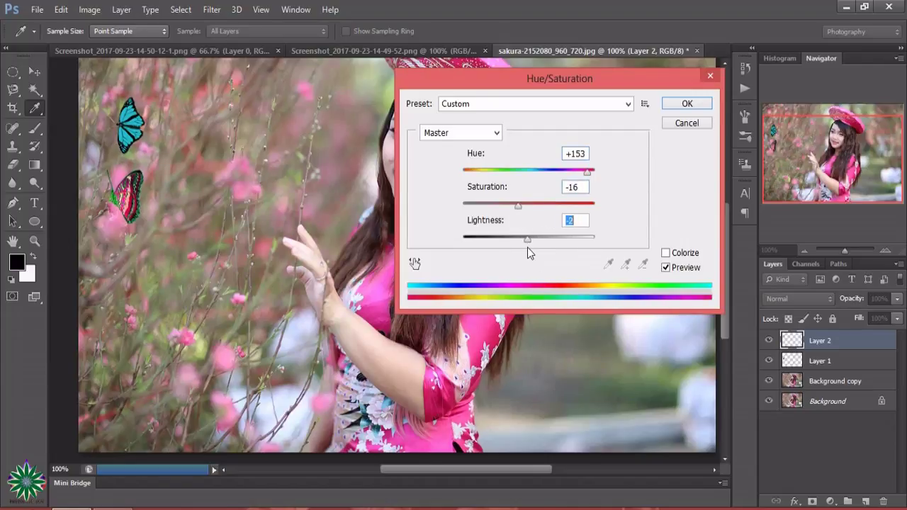
{"action": "left_click", "coordinate": [682, 104]}
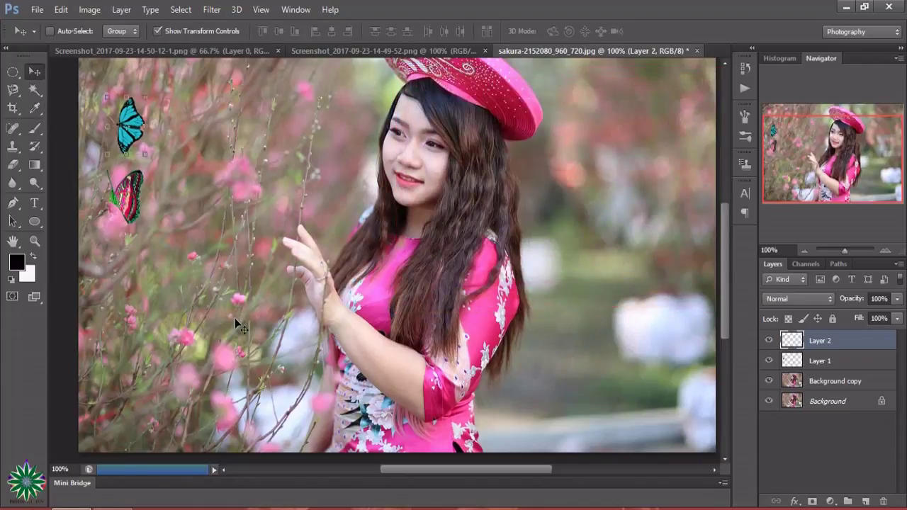
- Add a Hue/Saturation adjustment layer at Hue -9, Saturation +31, Lightness +6, Colorize off
{"action": "left_click", "coordinate": [830, 502]}
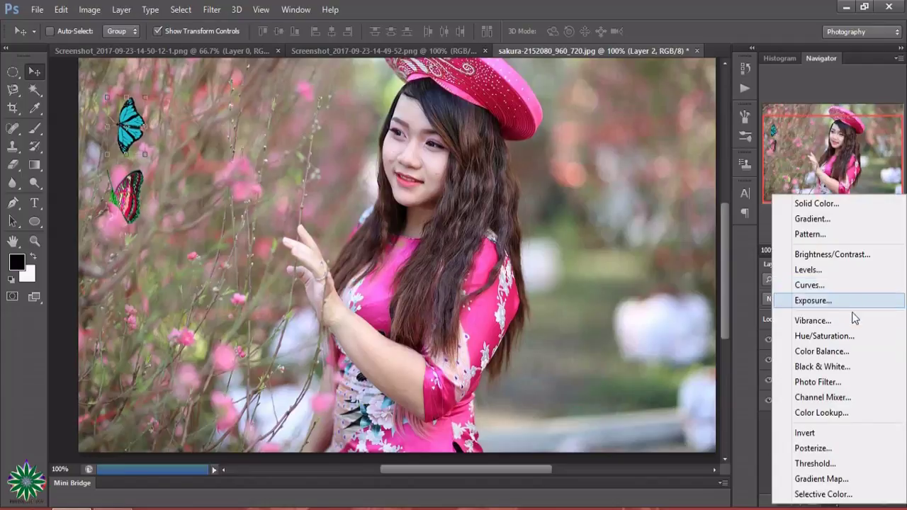
{"action": "left_click", "coordinate": [850, 336]}
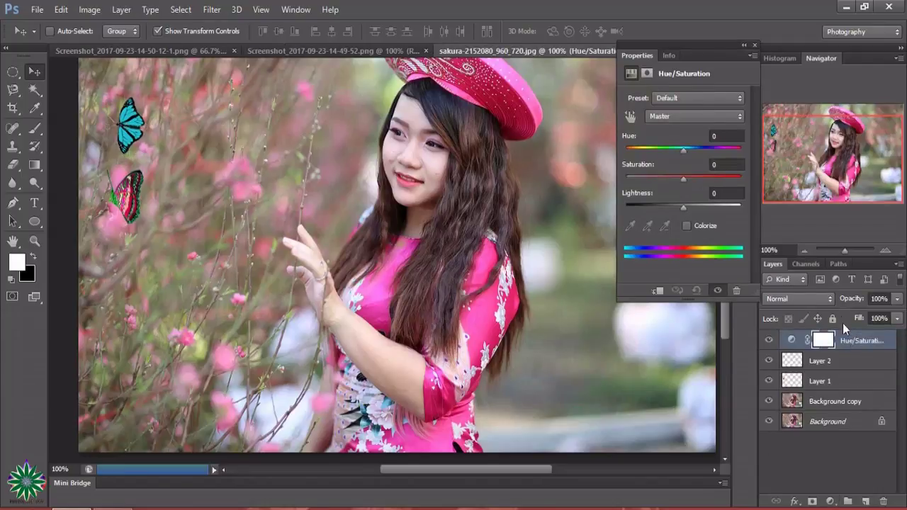
{"action": "mouse_move", "coordinate": [682, 149]}
{"action": "left_mouse_down"}
{"action": "mouse_move", "coordinate": [691, 150]}
{"action": "mouse_move", "coordinate": [678, 157]}
{"action": "left_mouse_up"}
{"action": "mouse_move", "coordinate": [694, 182]}
{"action": "left_mouse_down"}
{"action": "mouse_move", "coordinate": [704, 187]}
{"action": "mouse_move", "coordinate": [687, 211]}
{"action": "left_mouse_up"}
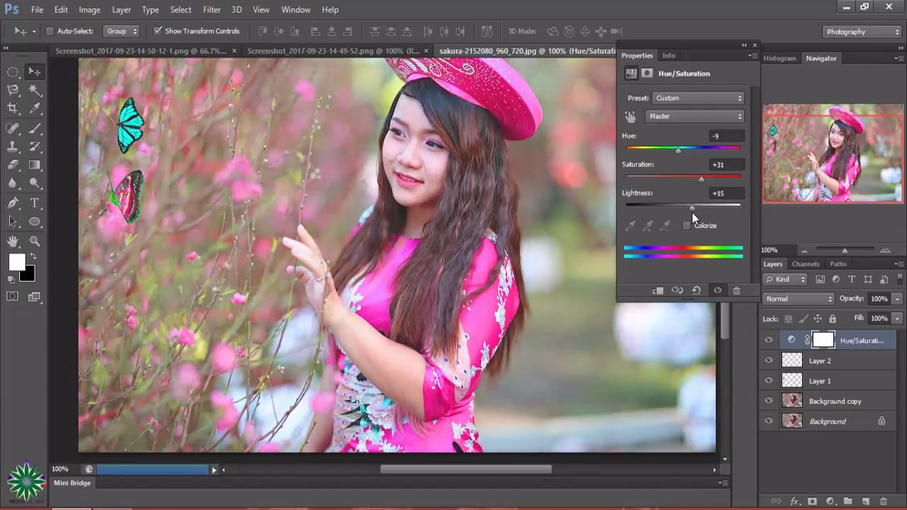
{"action": "left_click", "coordinate": [687, 225]}
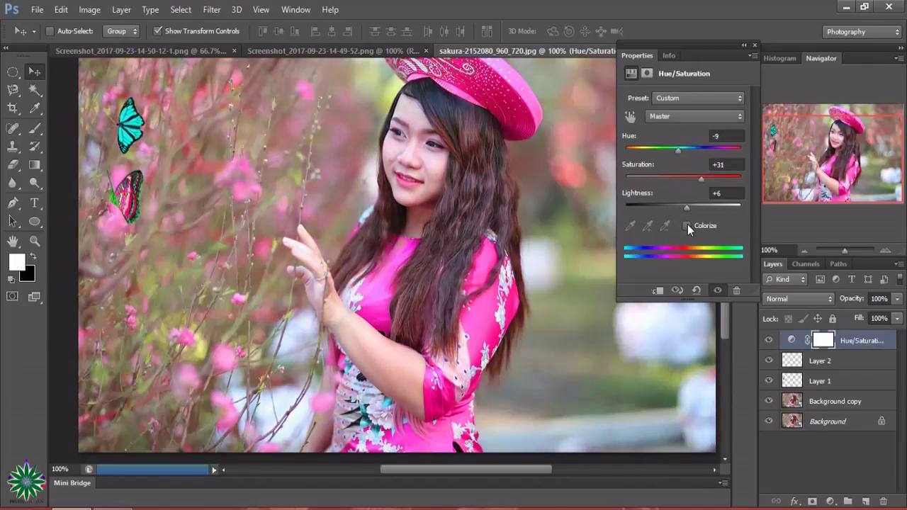
{"action": "left_click", "coordinate": [754, 47]}
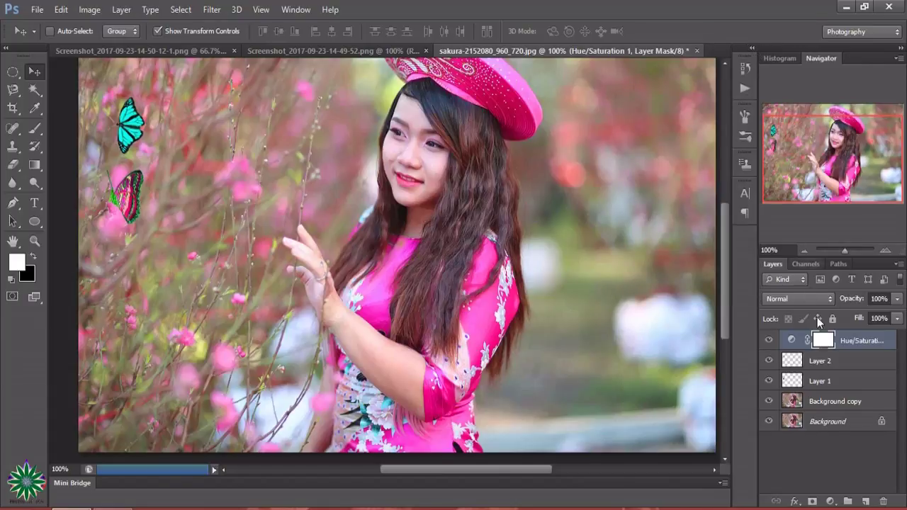
{"action": "left_click", "coordinate": [837, 500]}
- Add a Solid Color fill layer in a blue shade
{"action": "left_click", "coordinate": [856, 202]}
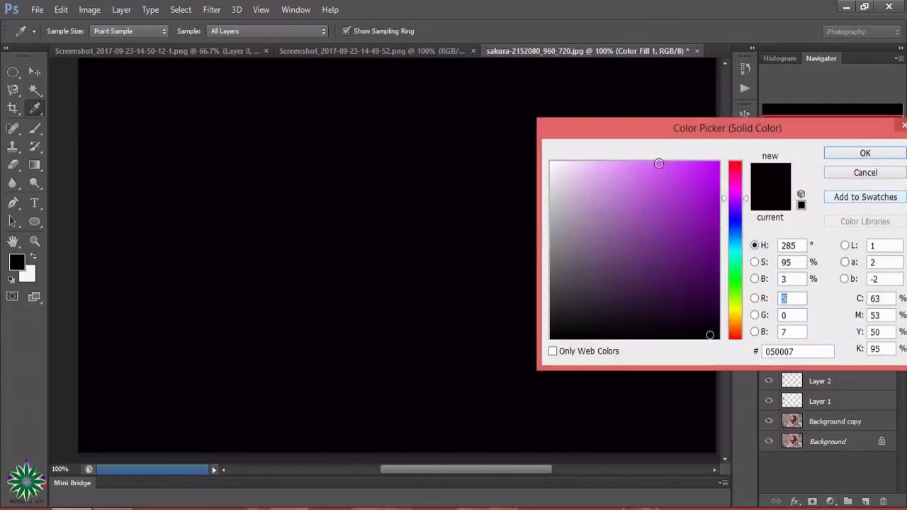
{"action": "left_click", "coordinate": [735, 226]}
{"action": "left_click", "coordinate": [699, 183]}
{"action": "left_click", "coordinate": [857, 154]}
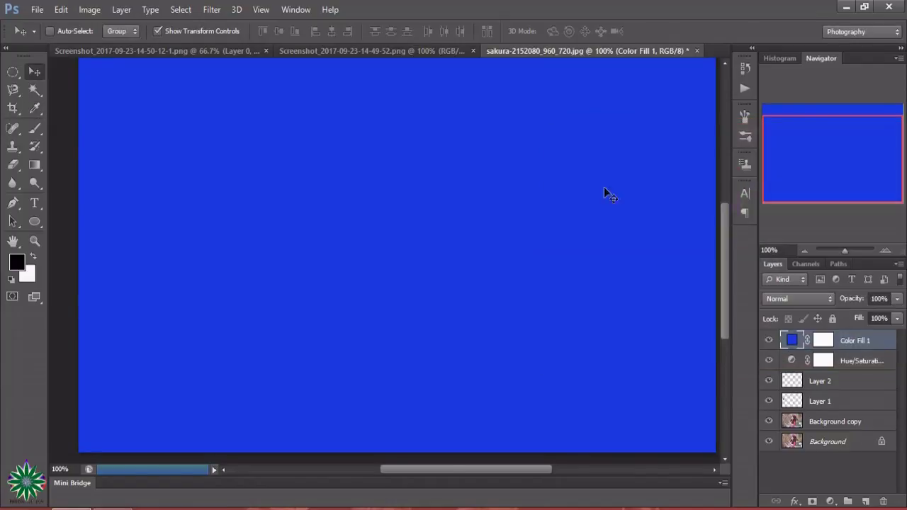
- Set the blue fill layer to Screen blend mode at about 17% opacity
{"action": "left_click", "coordinate": [807, 298]}
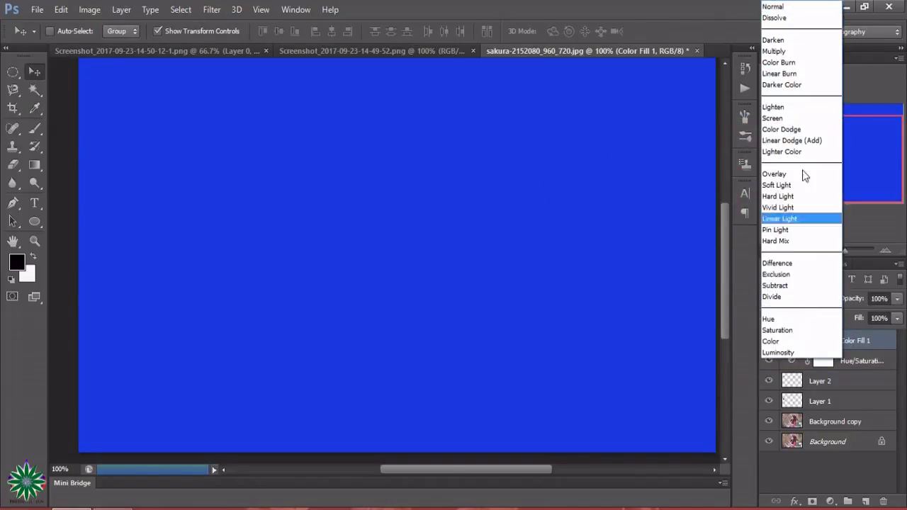
{"action": "left_click", "coordinate": [776, 118]}
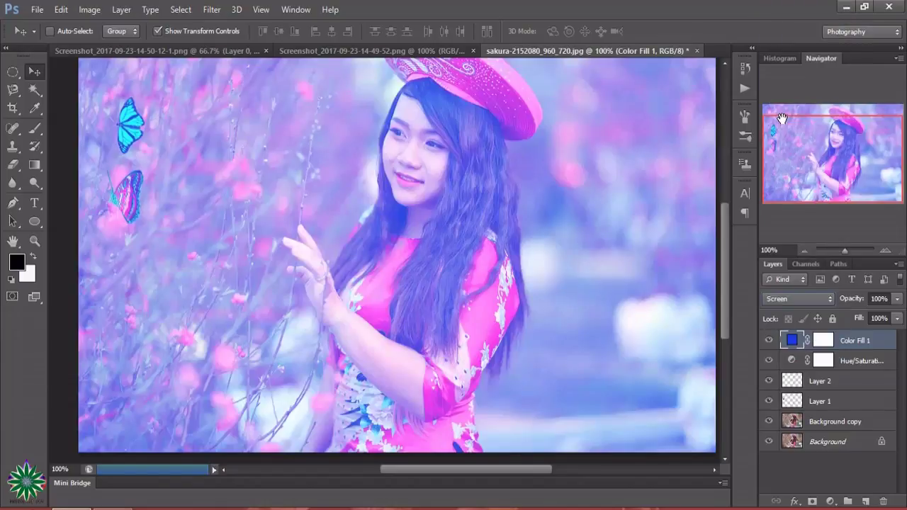
{"action": "left_click", "coordinate": [896, 299]}
{"action": "left_click_drag", "start_coordinate": [869, 317], "coordinate": [838, 315]}
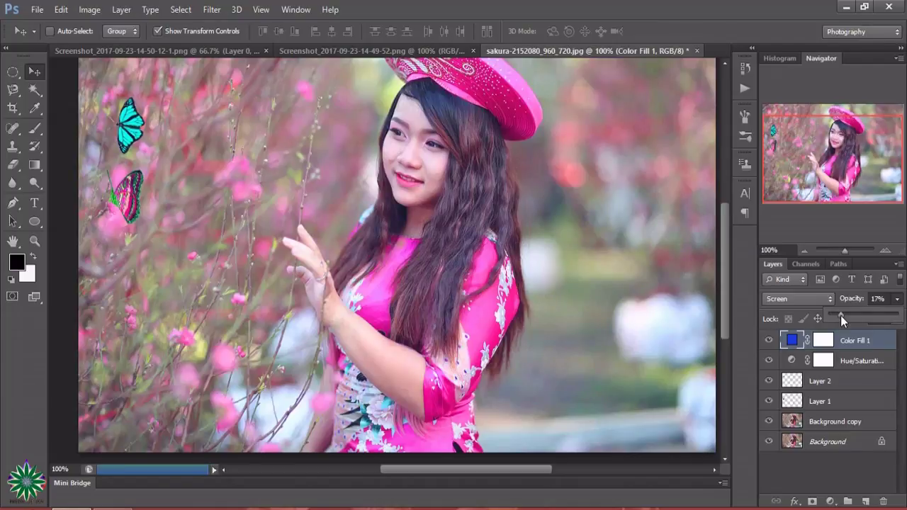
{"action": "left_click", "coordinate": [830, 501]}
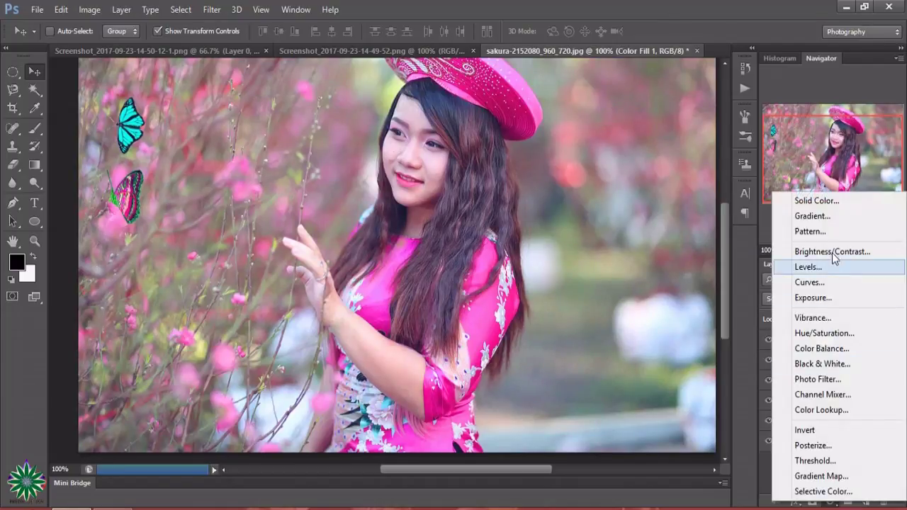
- Add a Levels layer on the Green channel: input 40/235, output 15/233
{"action": "left_click", "coordinate": [831, 267]}
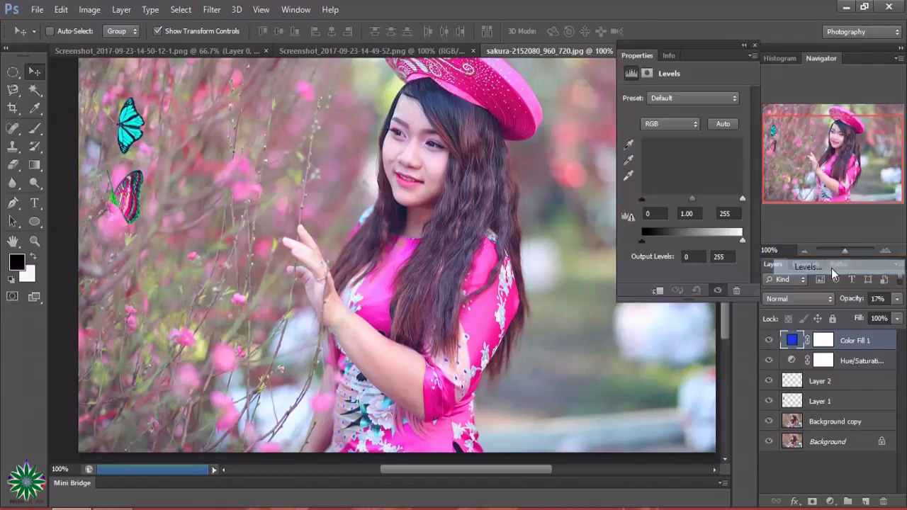
{"action": "left_click", "coordinate": [671, 124]}
{"action": "left_click", "coordinate": [670, 157]}
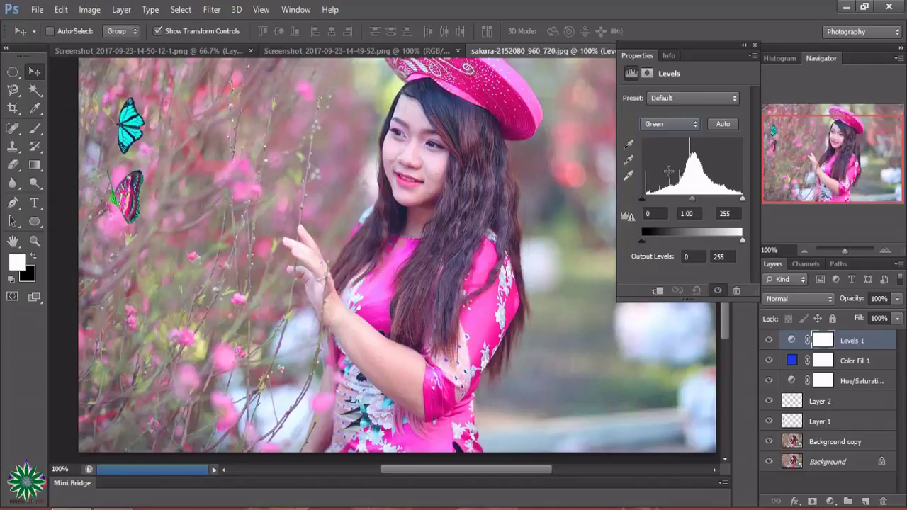
{"action": "left_click_drag", "start_coordinate": [641, 201], "coordinate": [658, 210]}
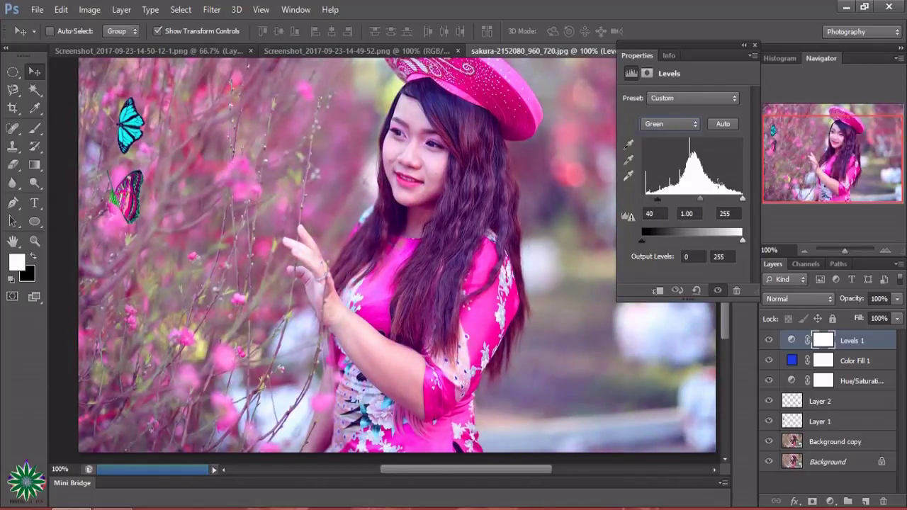
{"action": "left_click_drag", "start_coordinate": [741, 199], "coordinate": [733, 207]}
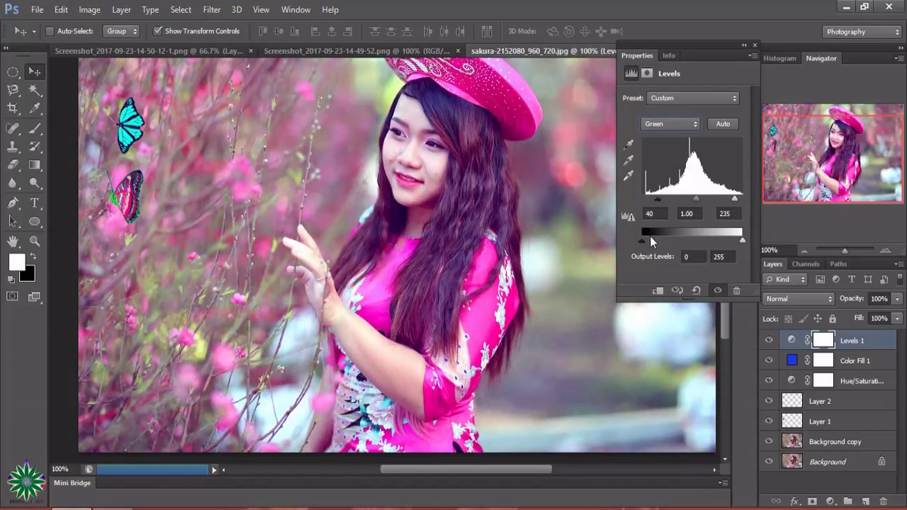
{"action": "left_click_drag", "start_coordinate": [642, 241], "coordinate": [649, 247]}
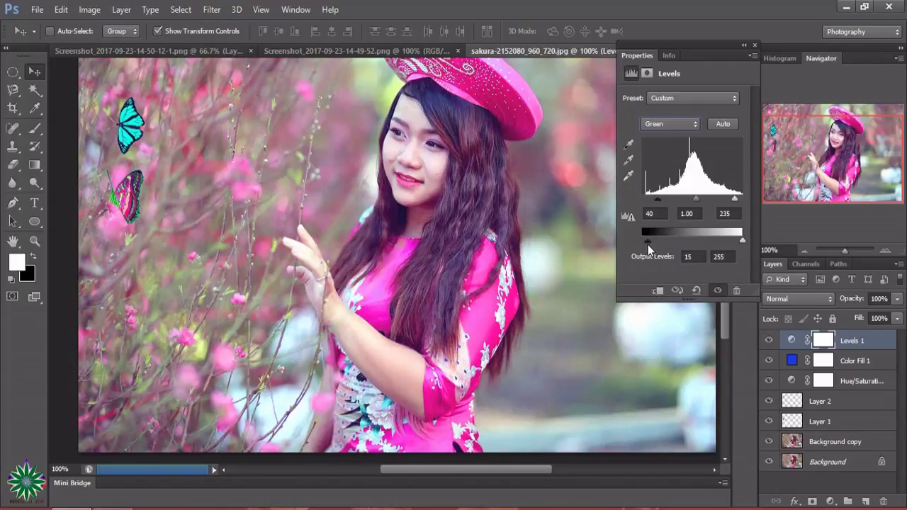
{"action": "left_click_drag", "start_coordinate": [746, 240], "coordinate": [734, 241]}
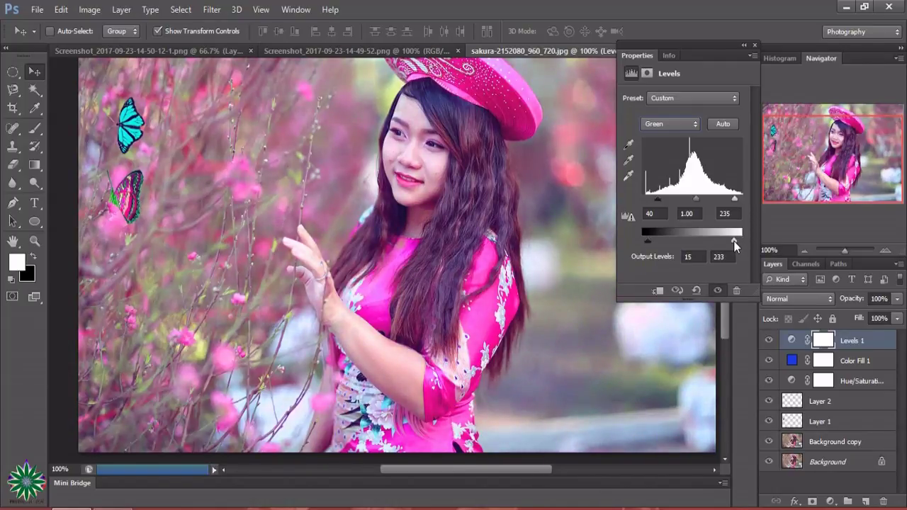
{"action": "left_click", "coordinate": [756, 44]}
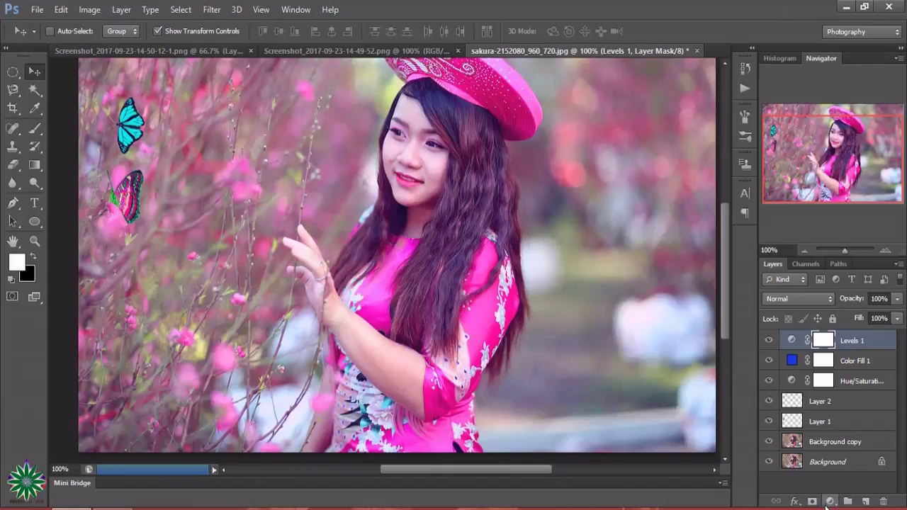
- Add a Curves layer with black point output 22 and white point output 231
{"action": "left_click", "coordinate": [827, 505]}
{"action": "left_click", "coordinate": [839, 288]}
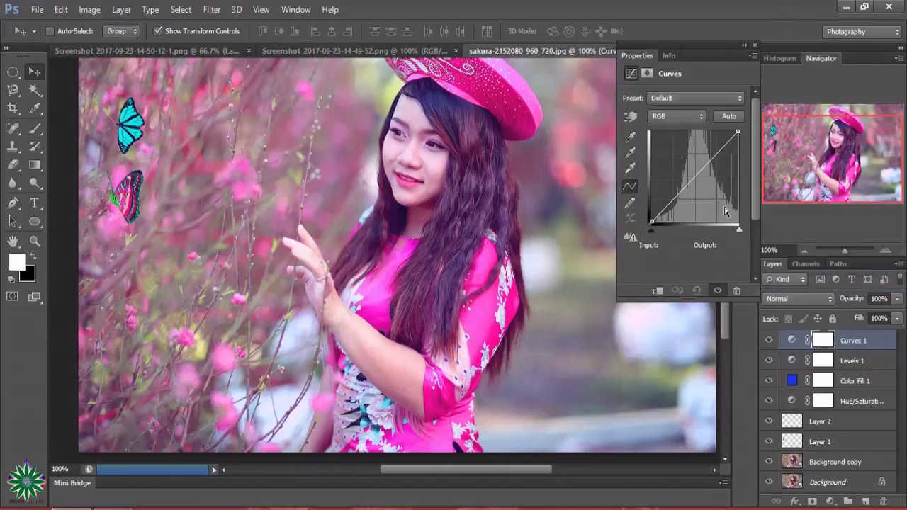
{"action": "left_click_drag", "start_coordinate": [652, 222], "coordinate": [651, 215]}
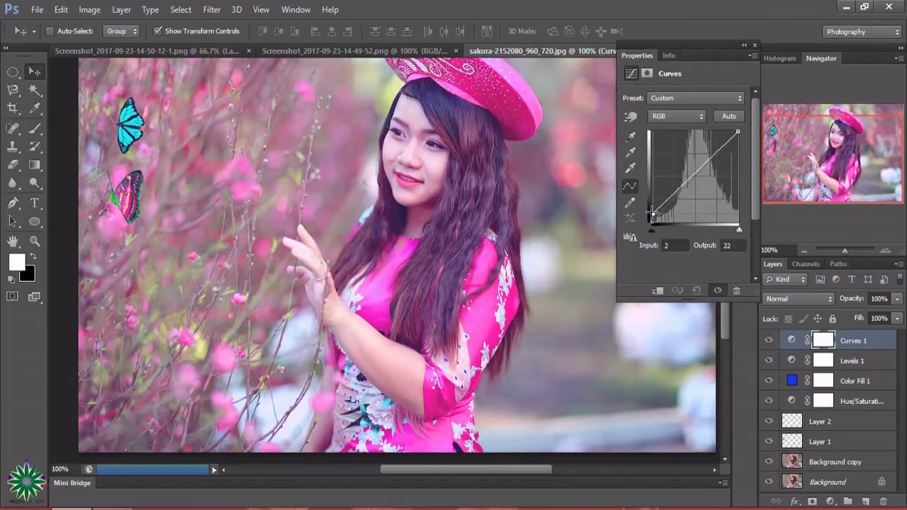
{"action": "left_click_drag", "start_coordinate": [738, 133], "coordinate": [738, 140]}
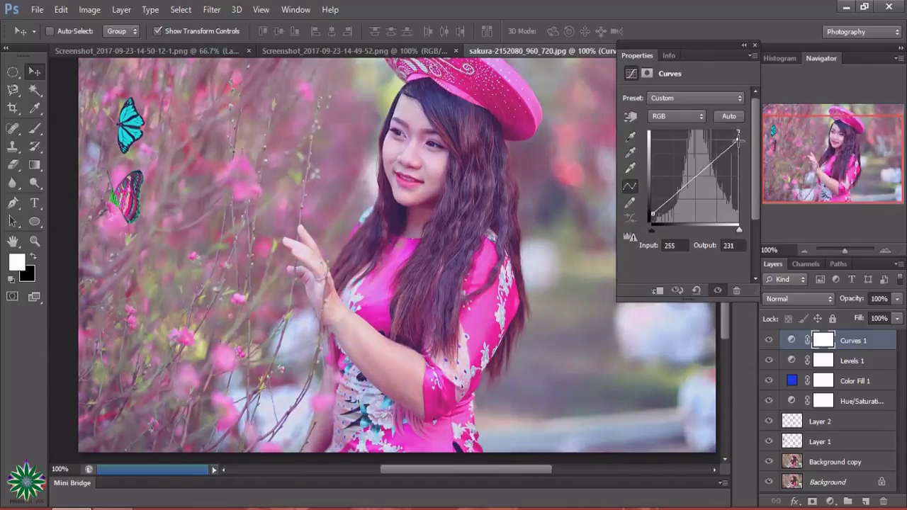
{"action": "left_click", "coordinate": [752, 45]}
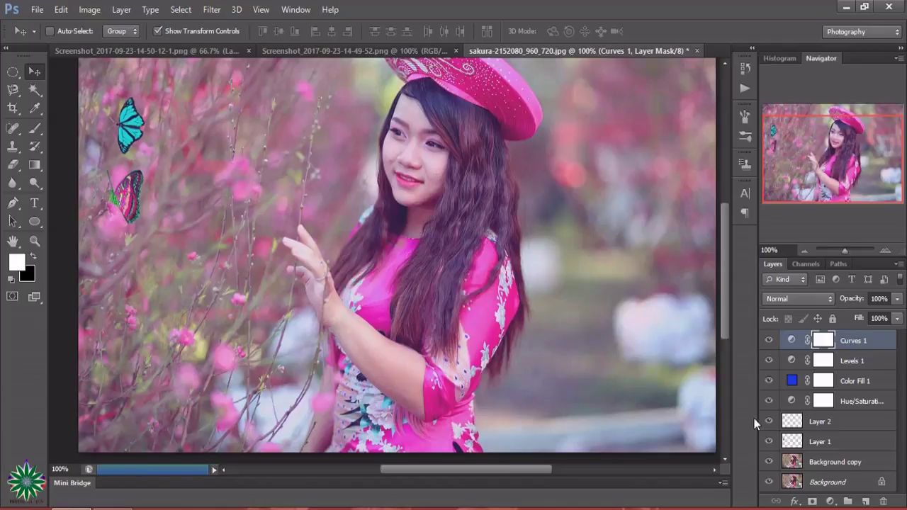
{"action": "left_click", "coordinate": [769, 401]}
{"action": "left_click", "coordinate": [770, 402]}
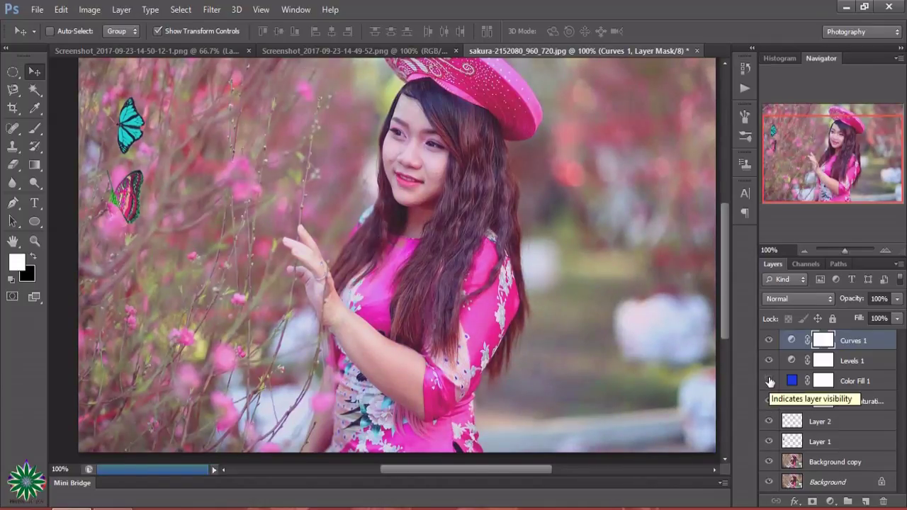
{"action": "left_click", "coordinate": [770, 362]}
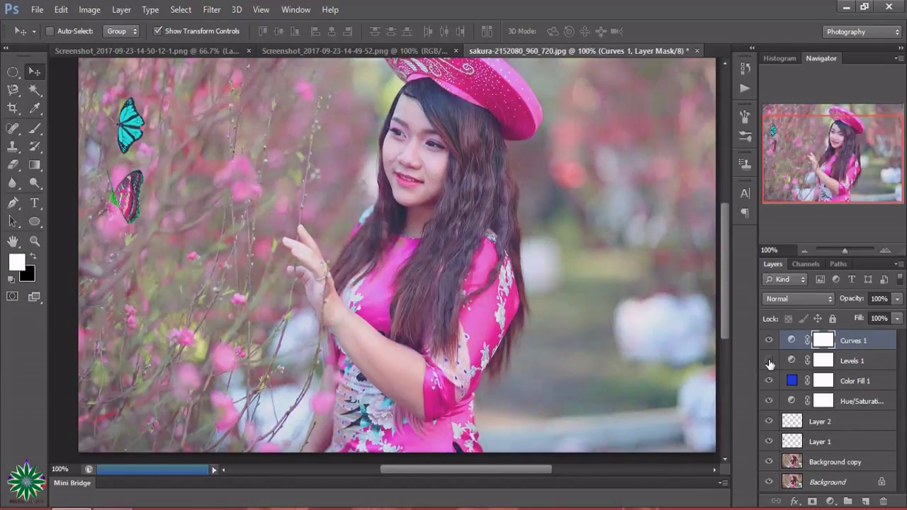
{"action": "left_click", "coordinate": [770, 362]}
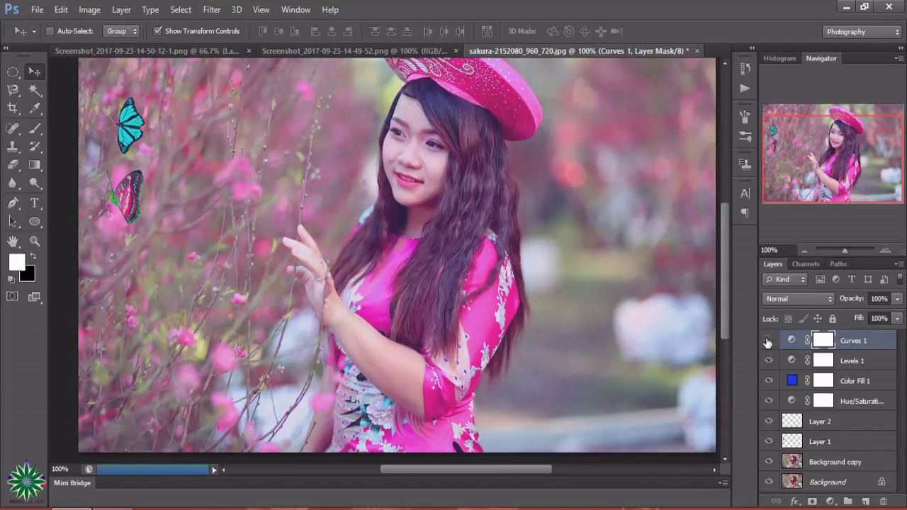
{"action": "left_click", "coordinate": [768, 341]}
{"action": "left_click", "coordinate": [769, 341]}
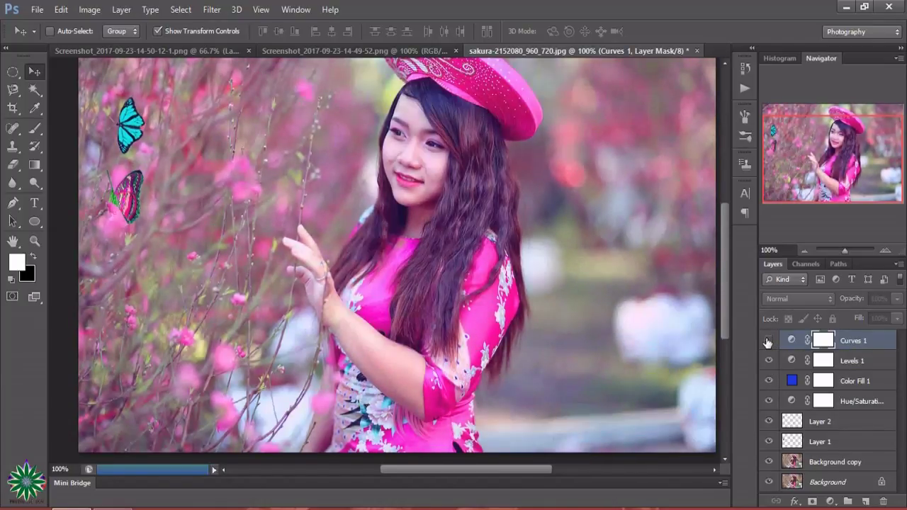
{"action": "left_click", "coordinate": [769, 341]}
{"action": "left_click", "coordinate": [769, 362]}
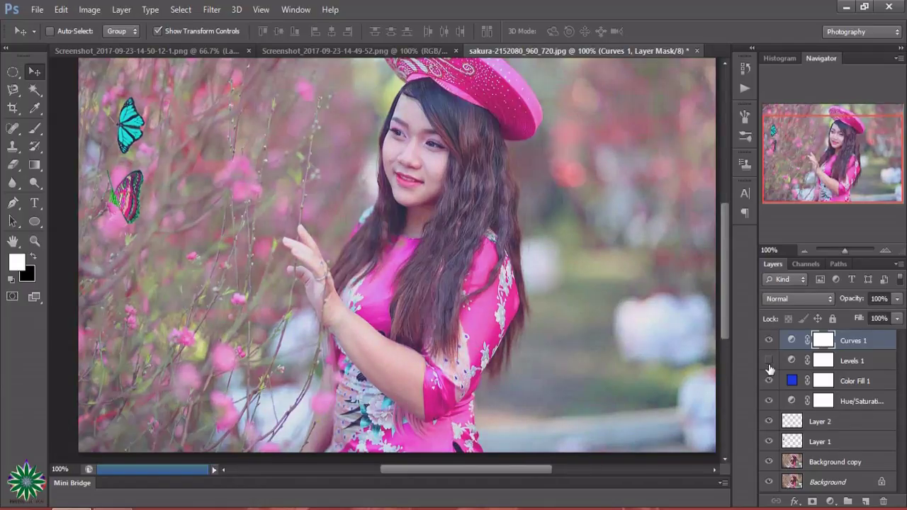
{"action": "left_click", "coordinate": [769, 363]}
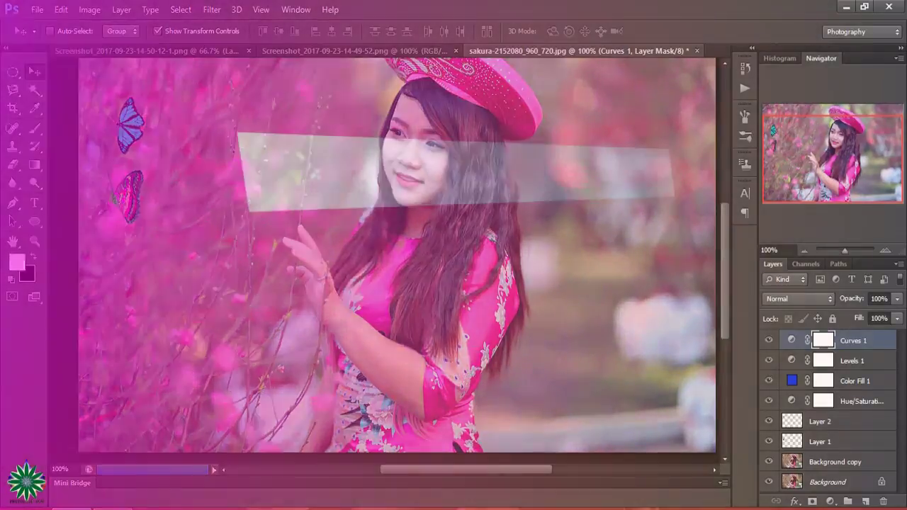